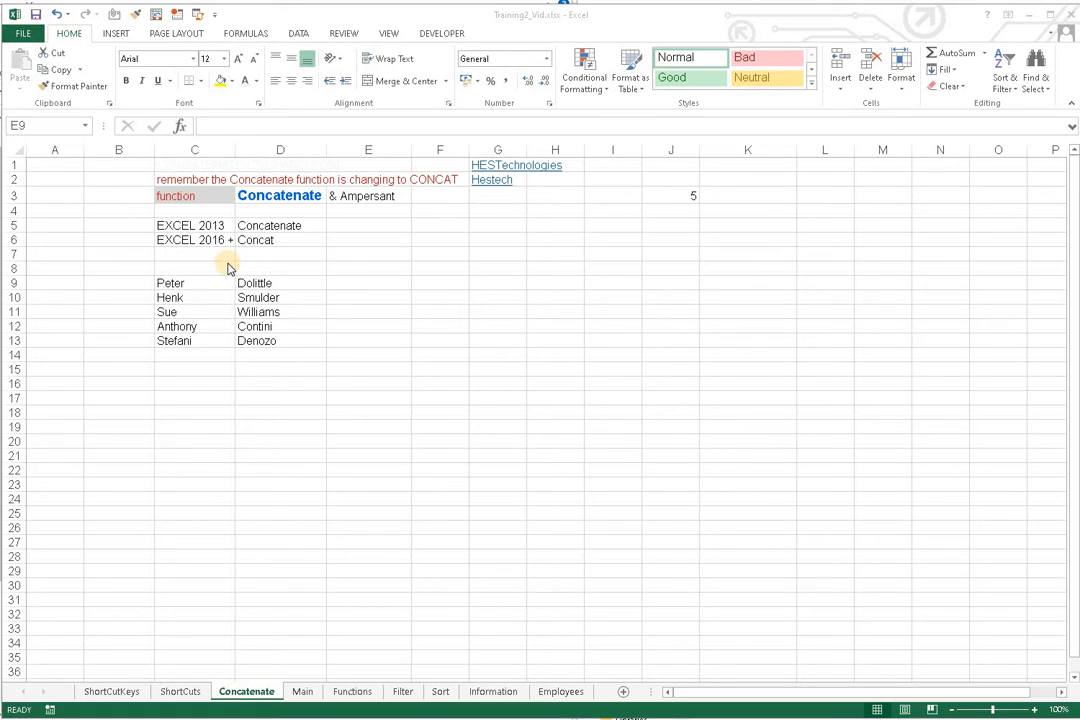
click(347, 285)
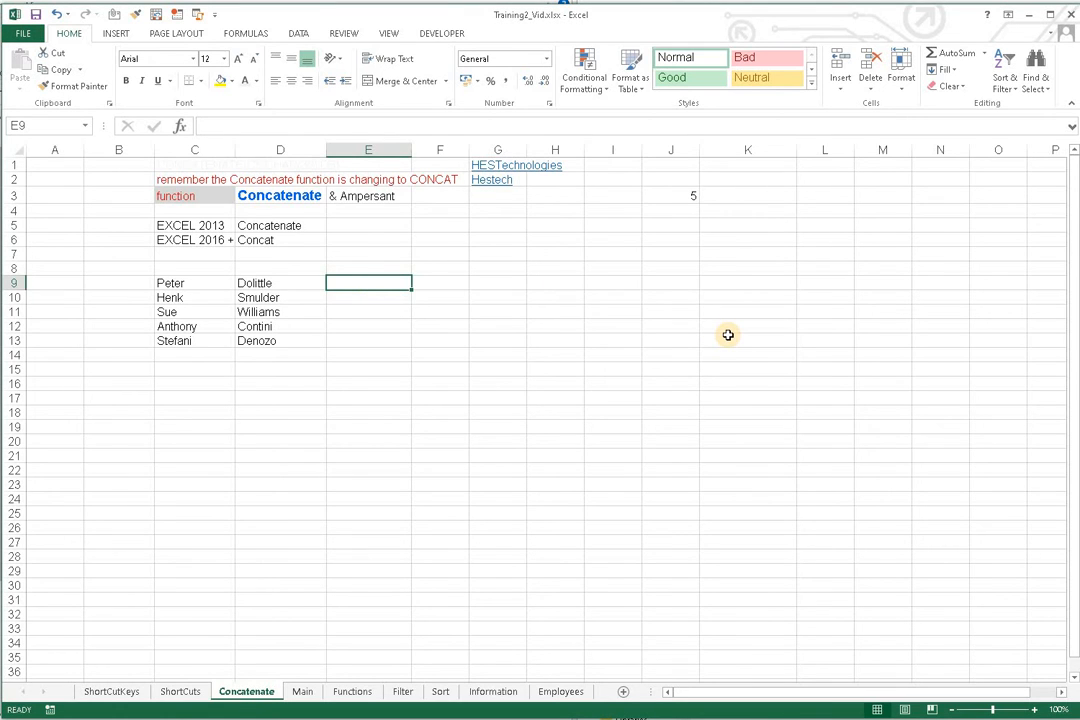
text(=)
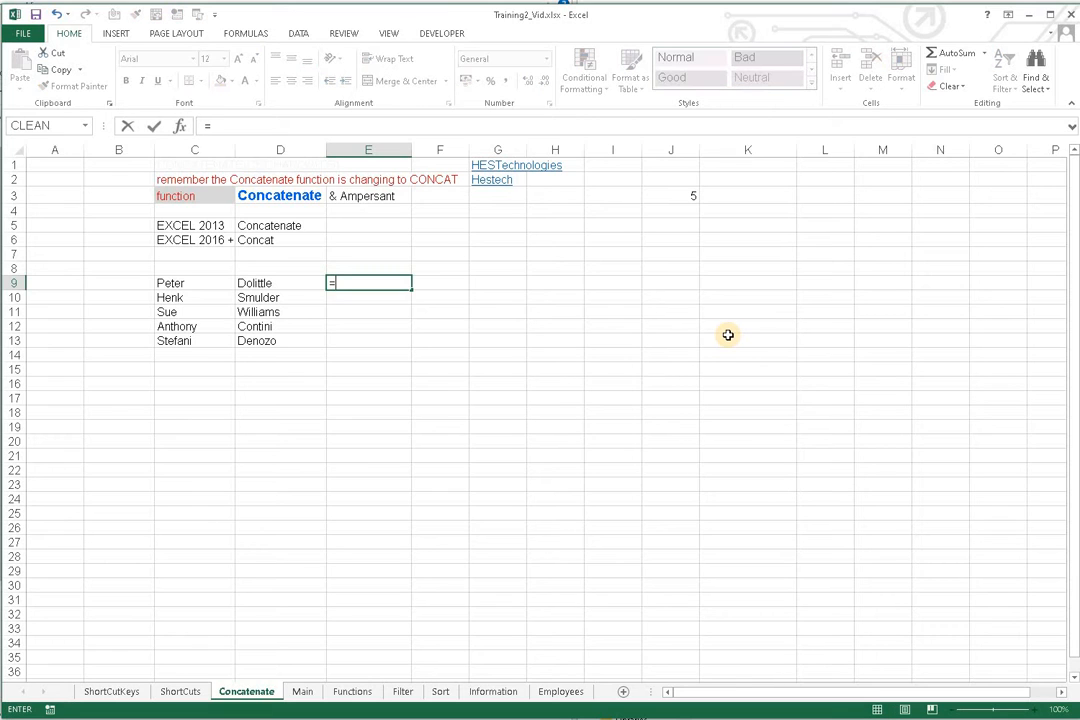
text(co)
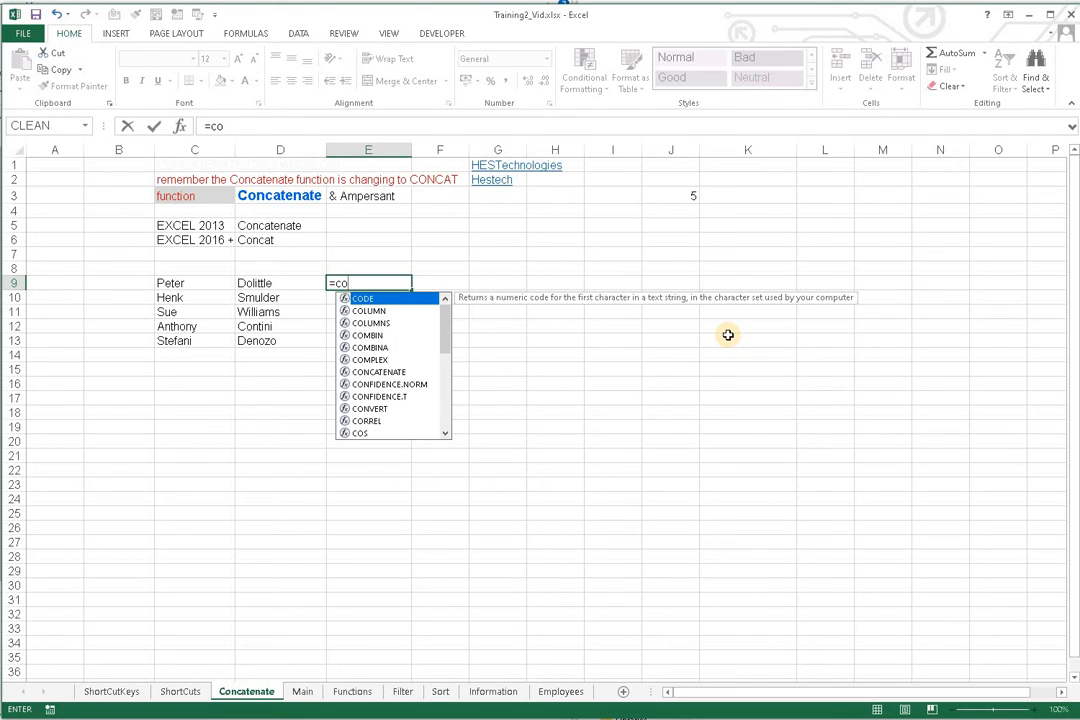
text(n)
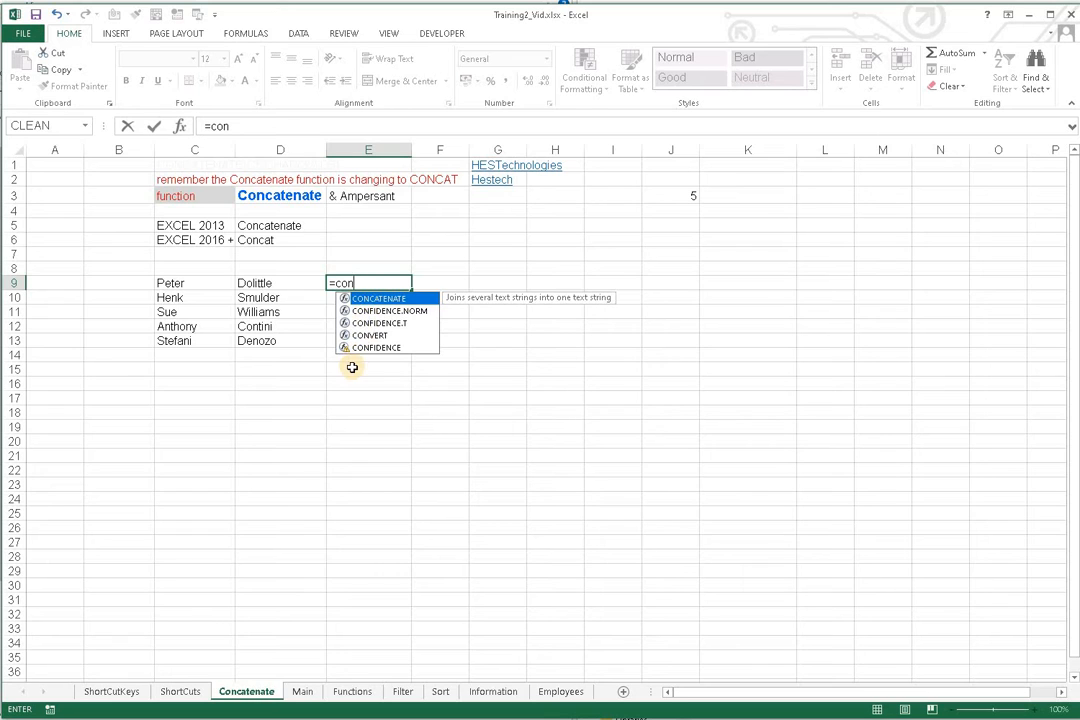
key(Tab)
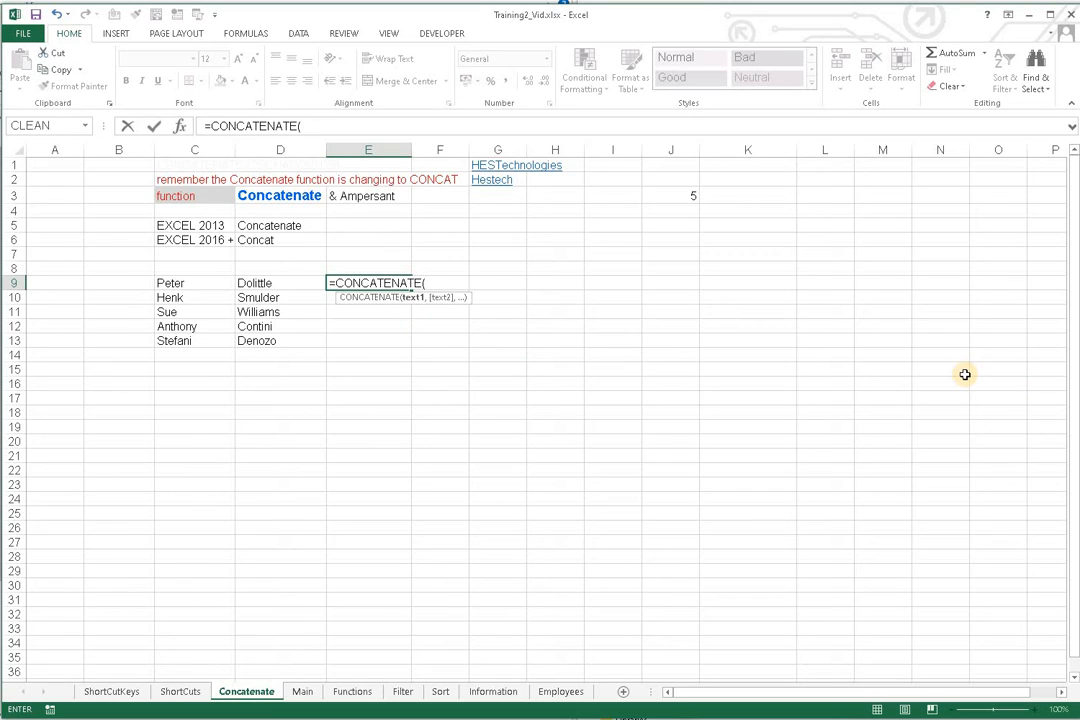
text())
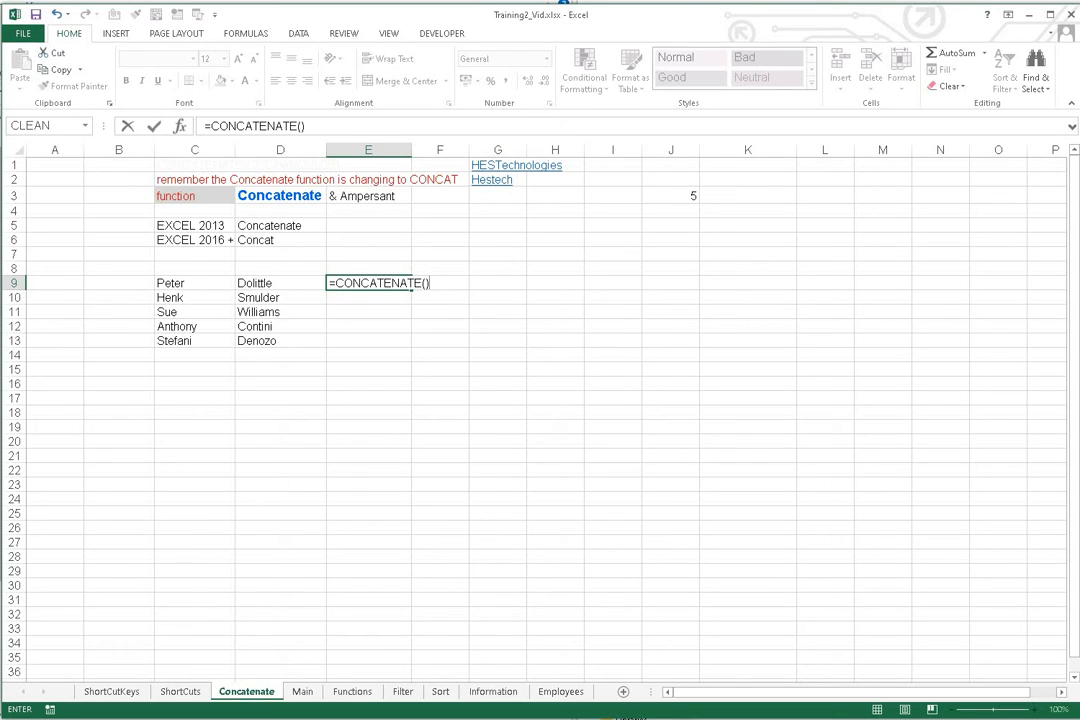
key(Return)
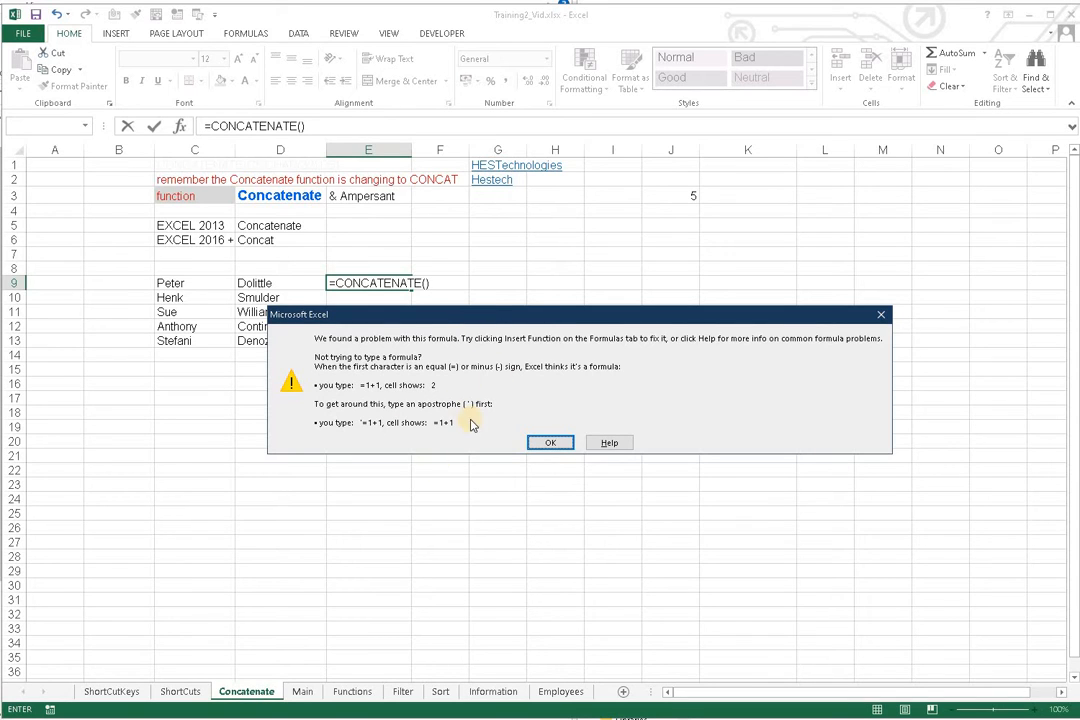
click(555, 440)
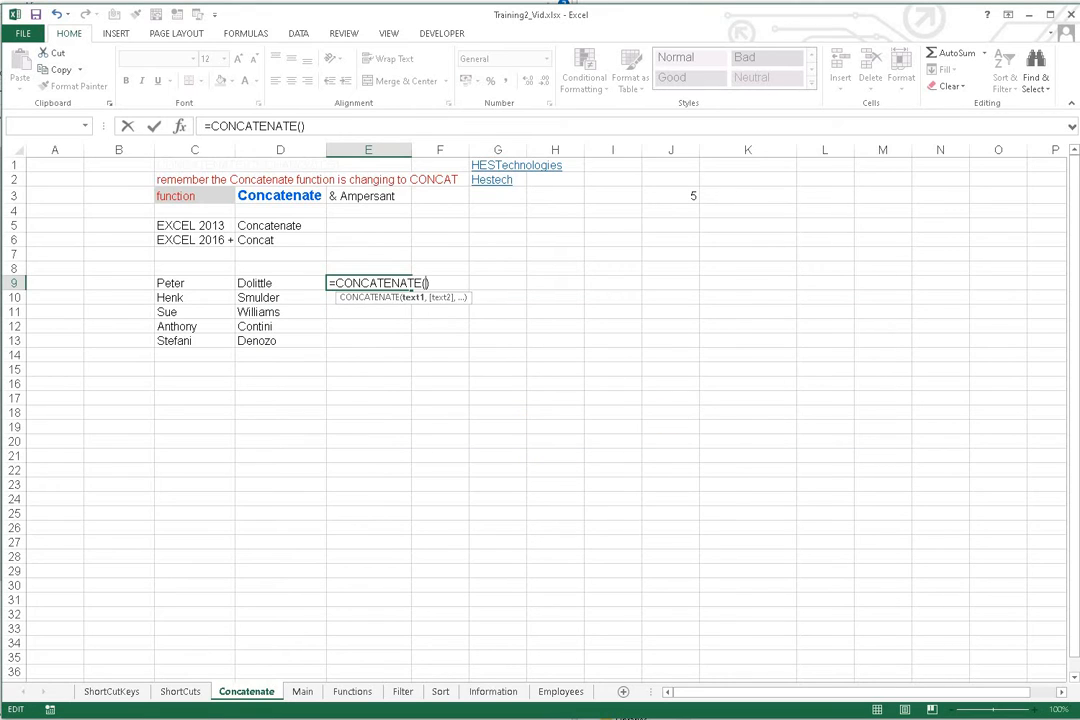
key(BackSpace)
key(Escape)
Step: Enter the formula =CONCATENATE(C9,D9) in cell E9 to join the first and last names
text(=)
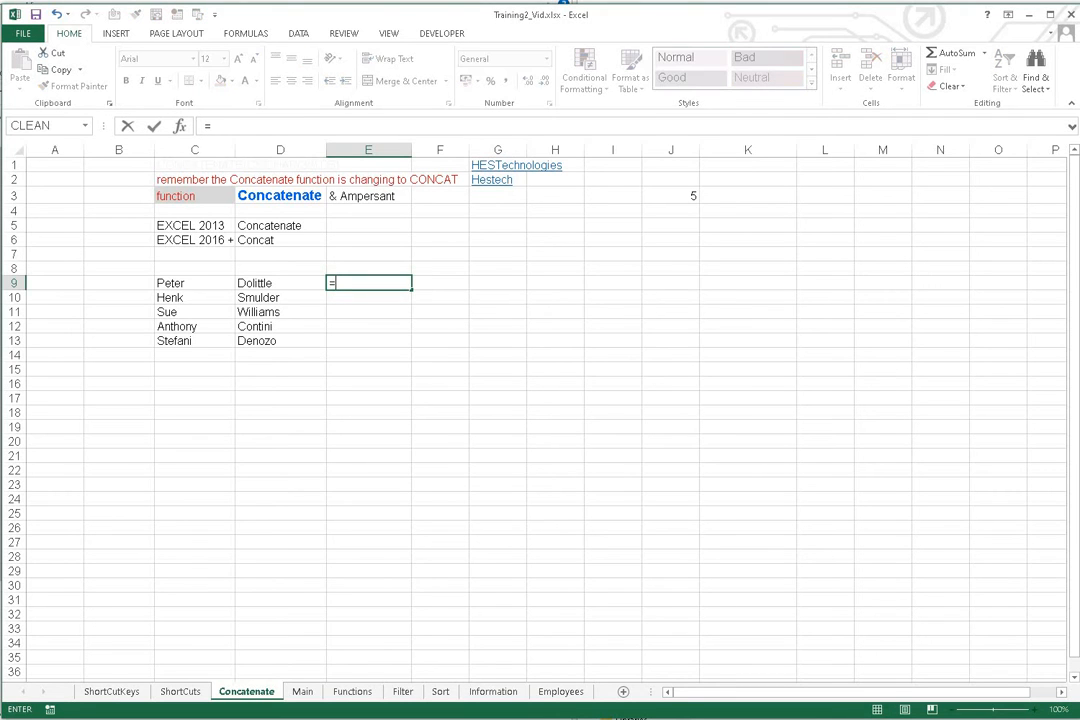
text(con)
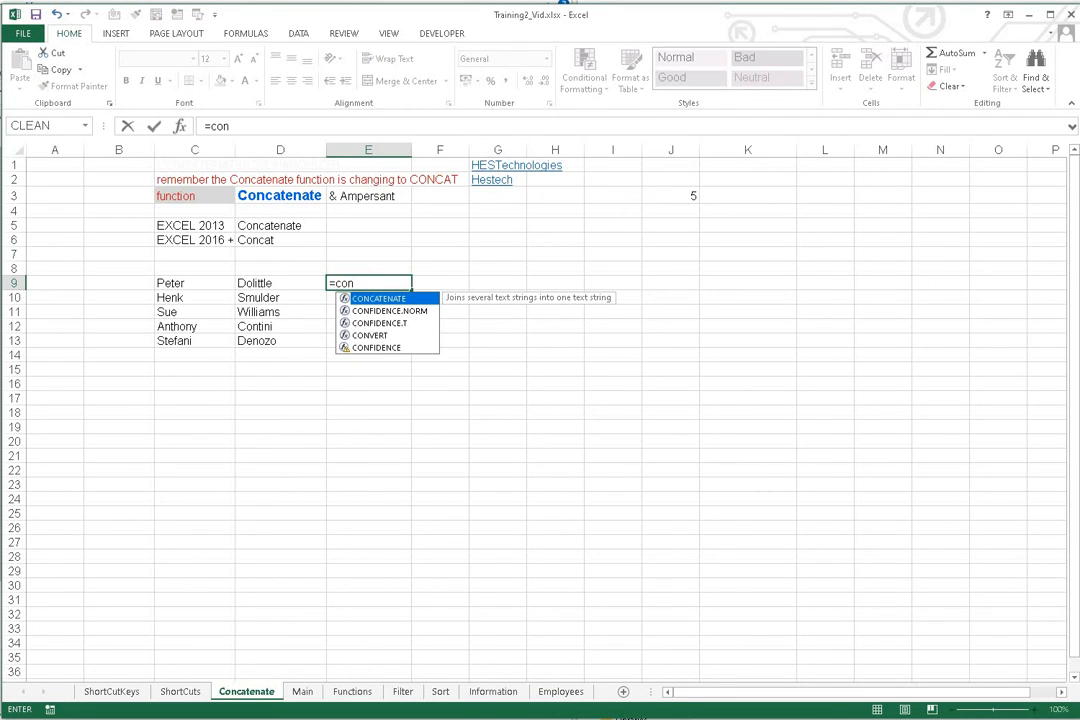
key(Tab)
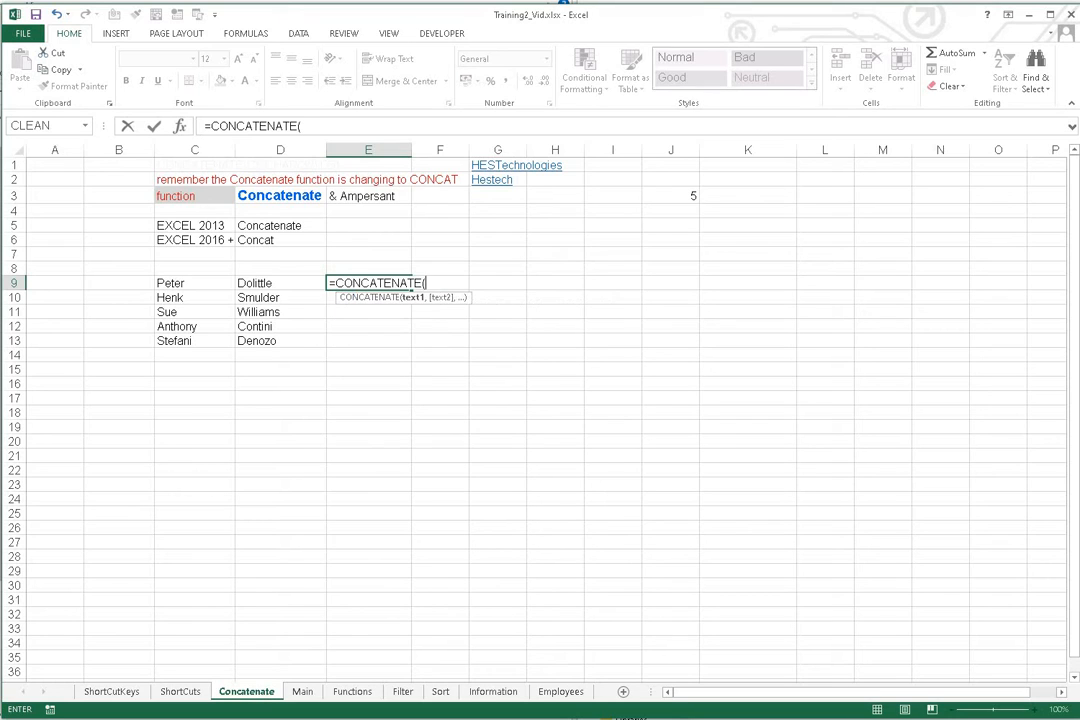
key(Left)
key(Left)
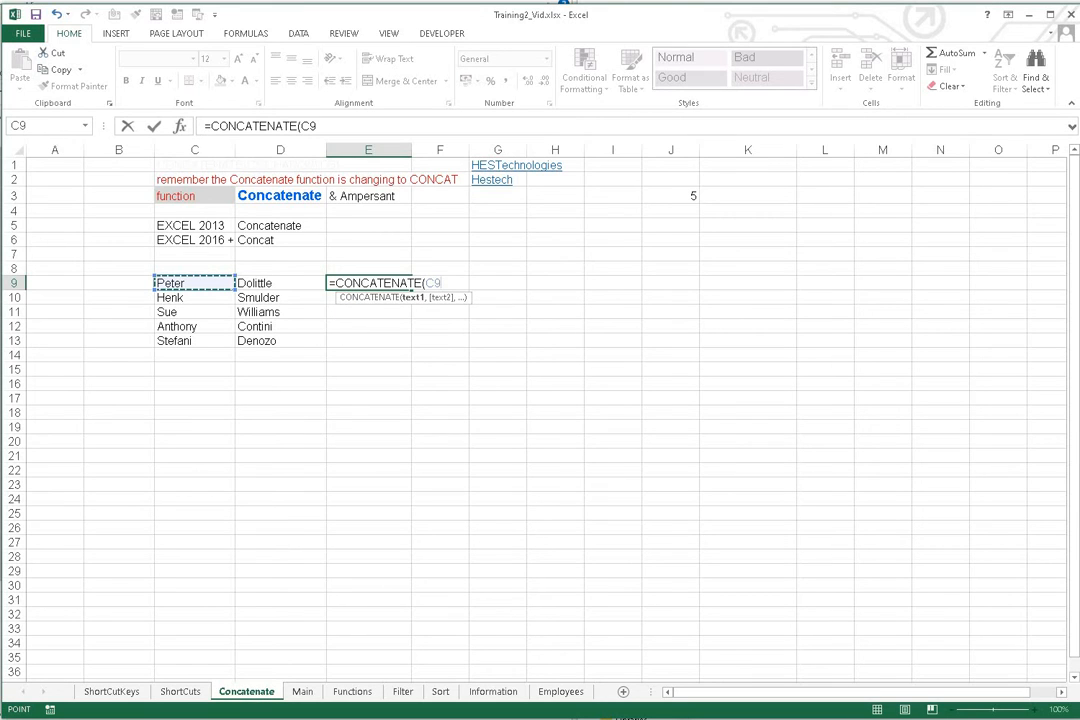
text(,)
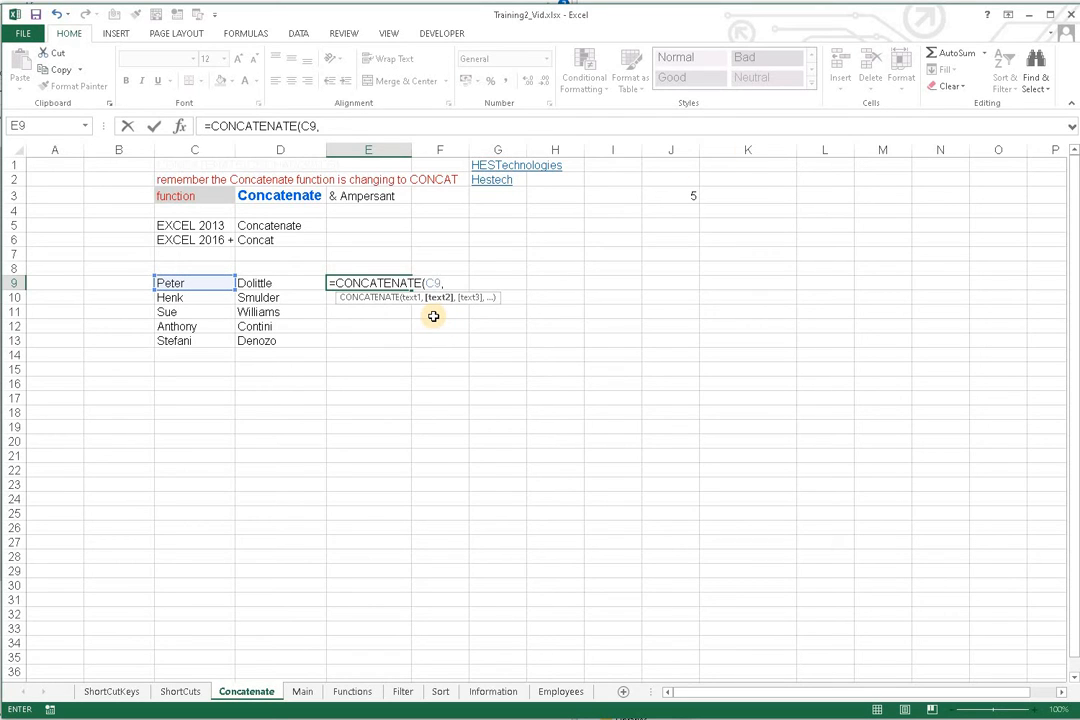
key(Left)
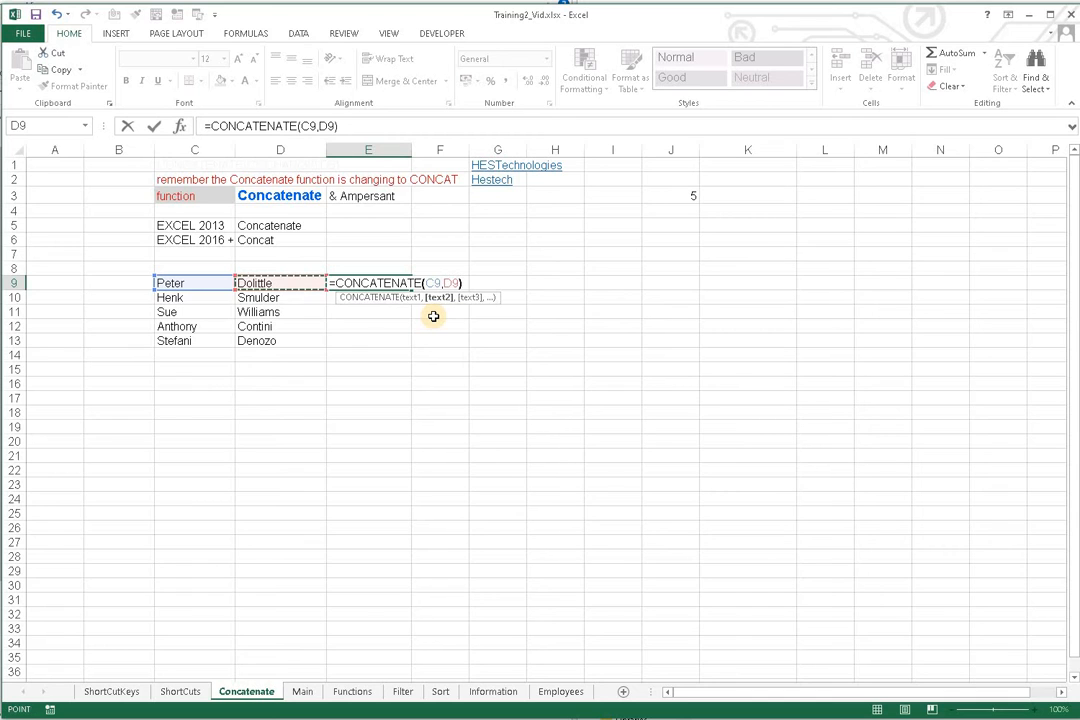
key(Return)
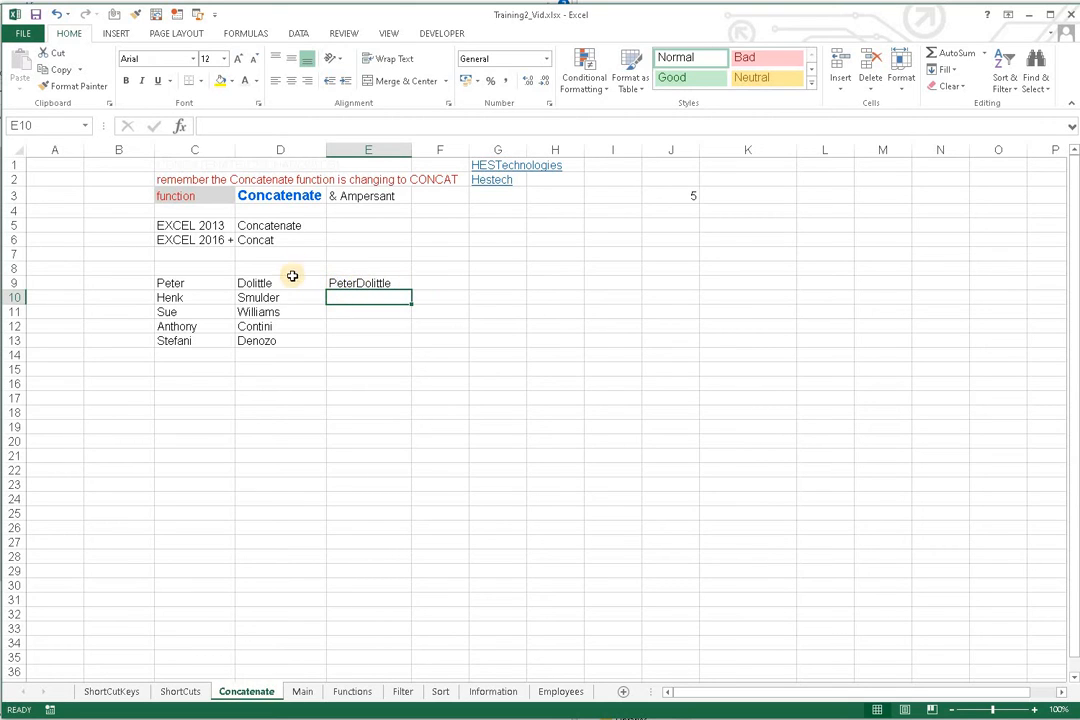
Step: Add a trailing space after the first name in cell C9
click(378, 283)
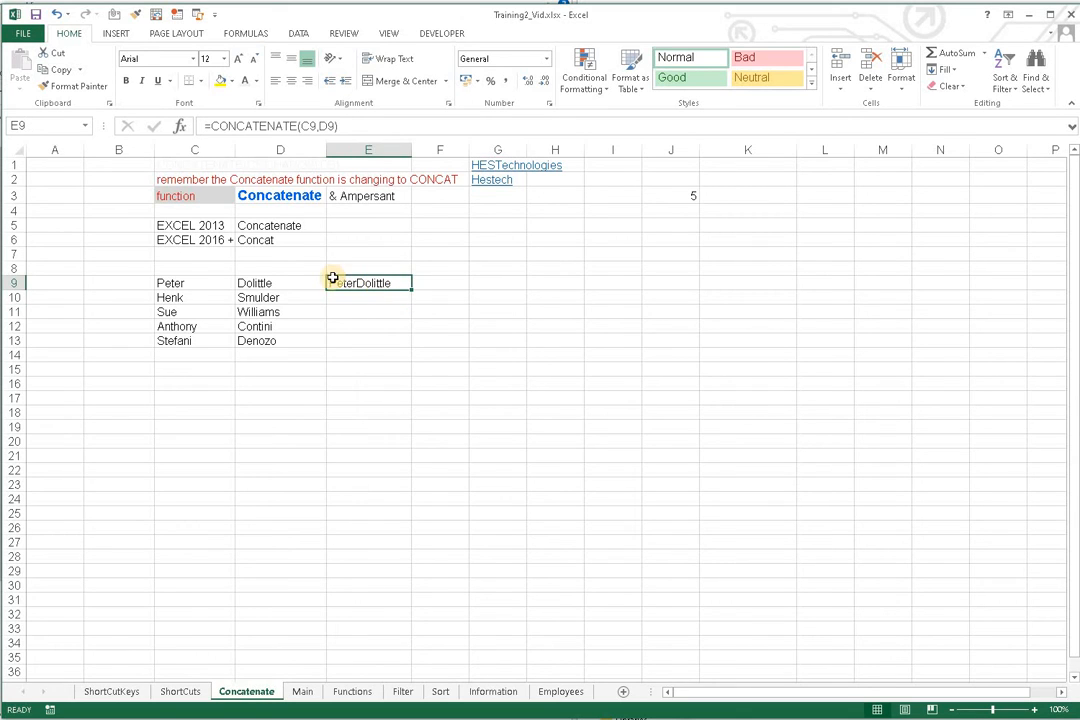
click(190, 284)
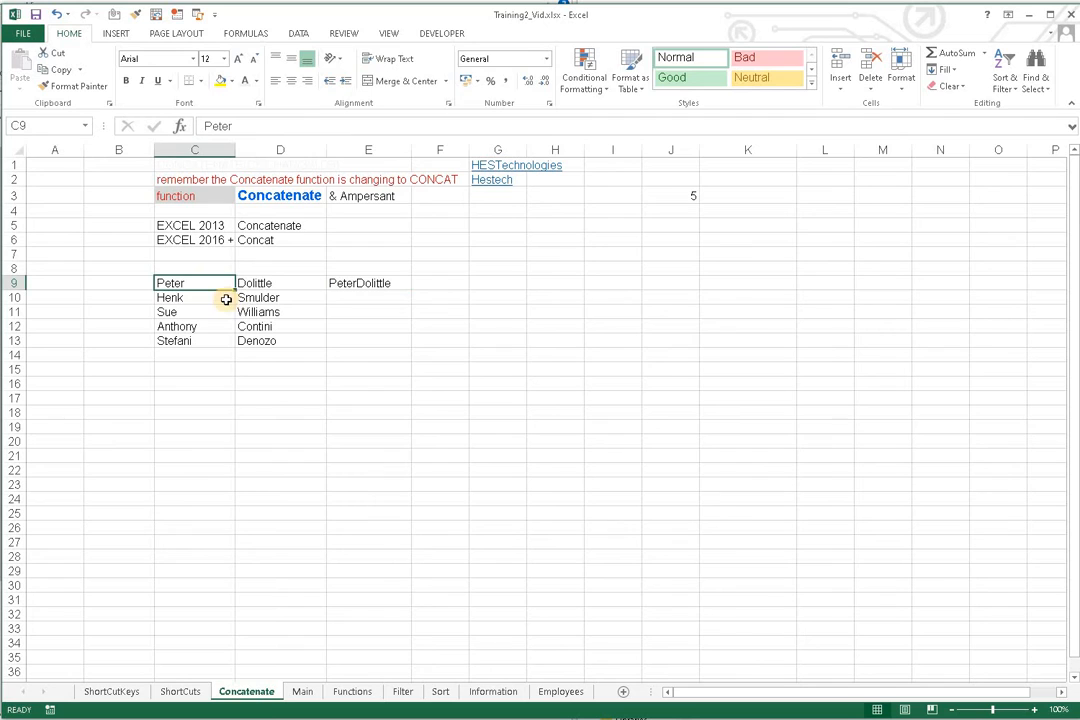
click(248, 127)
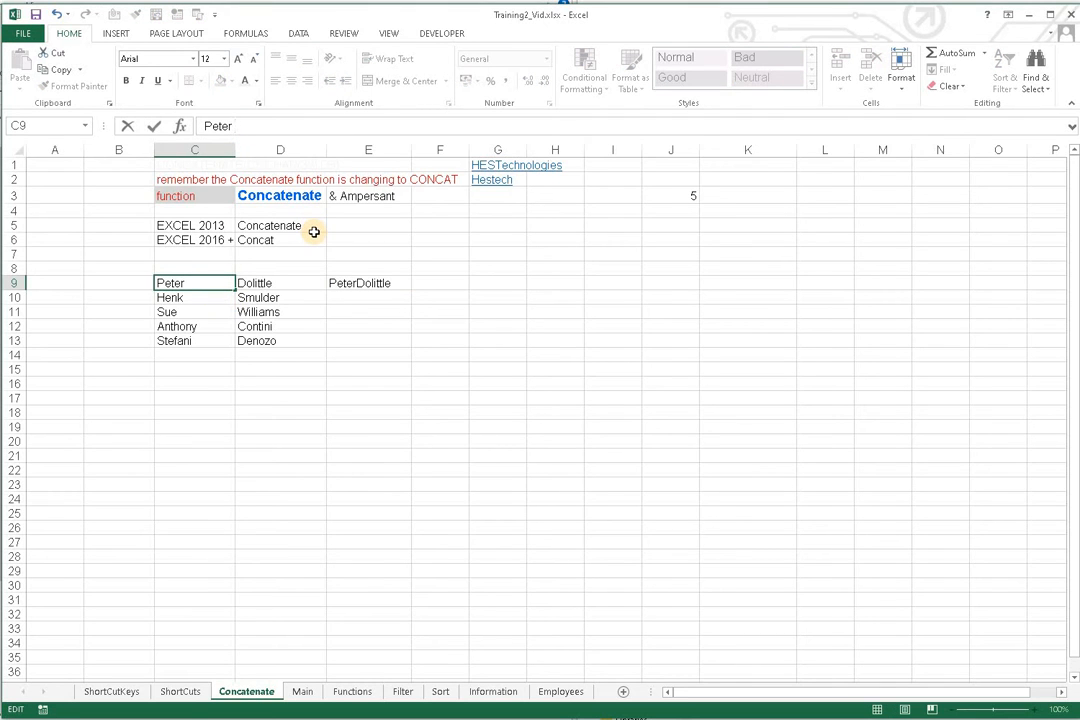
key(Return)
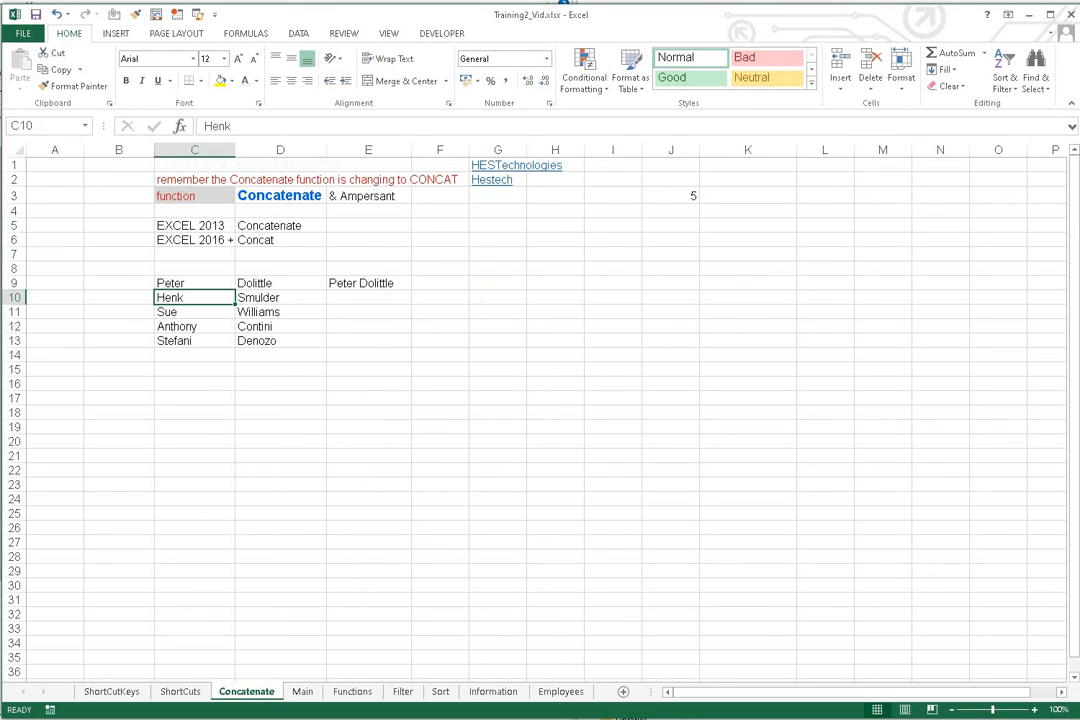
Step: Copy the joined-name formula from cell E9 into cell E10
click(398, 283)
key(ctrl+c)
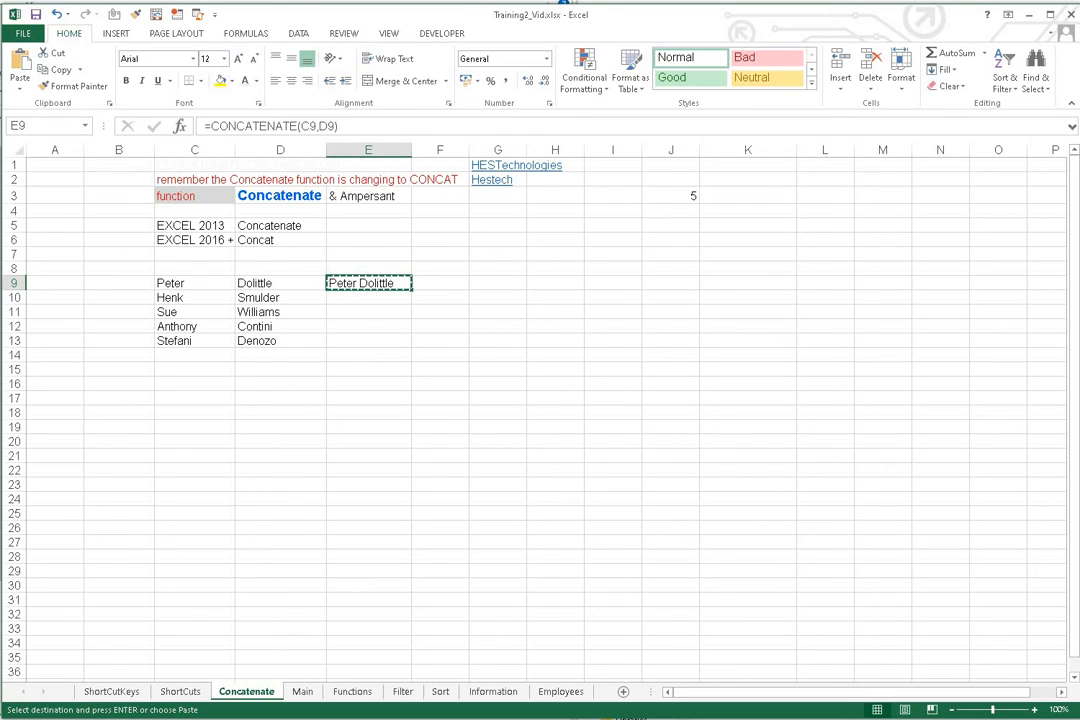
key(Down)
key(Return)
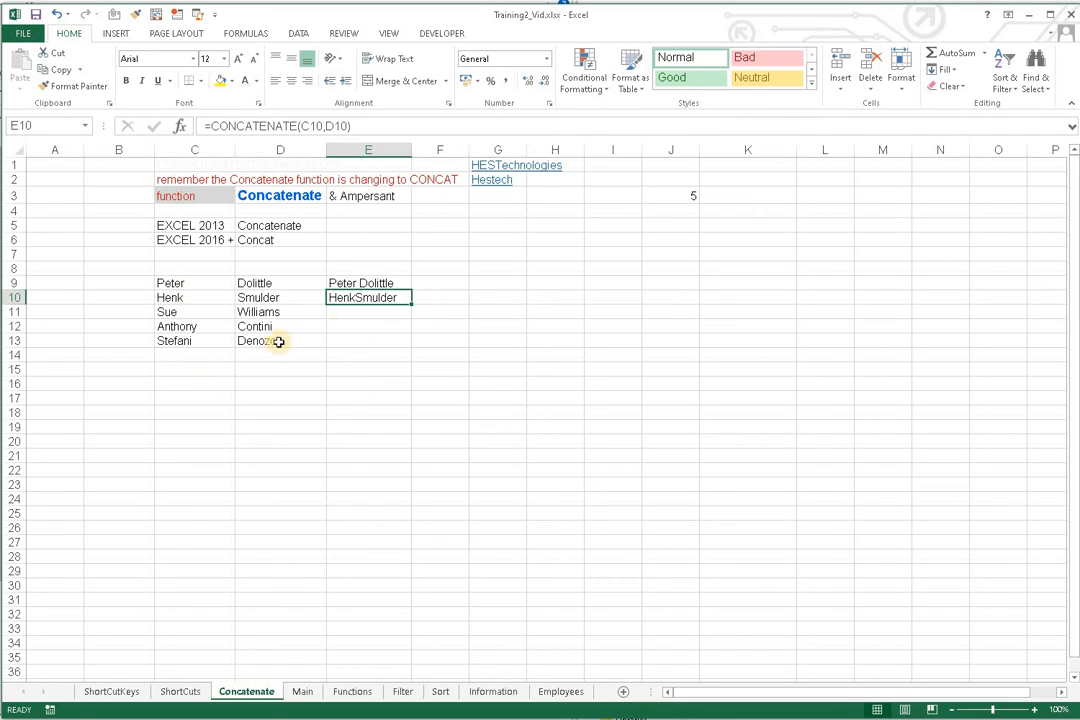
Step: Remove the trailing space from the first name in cell C9
click(350, 284)
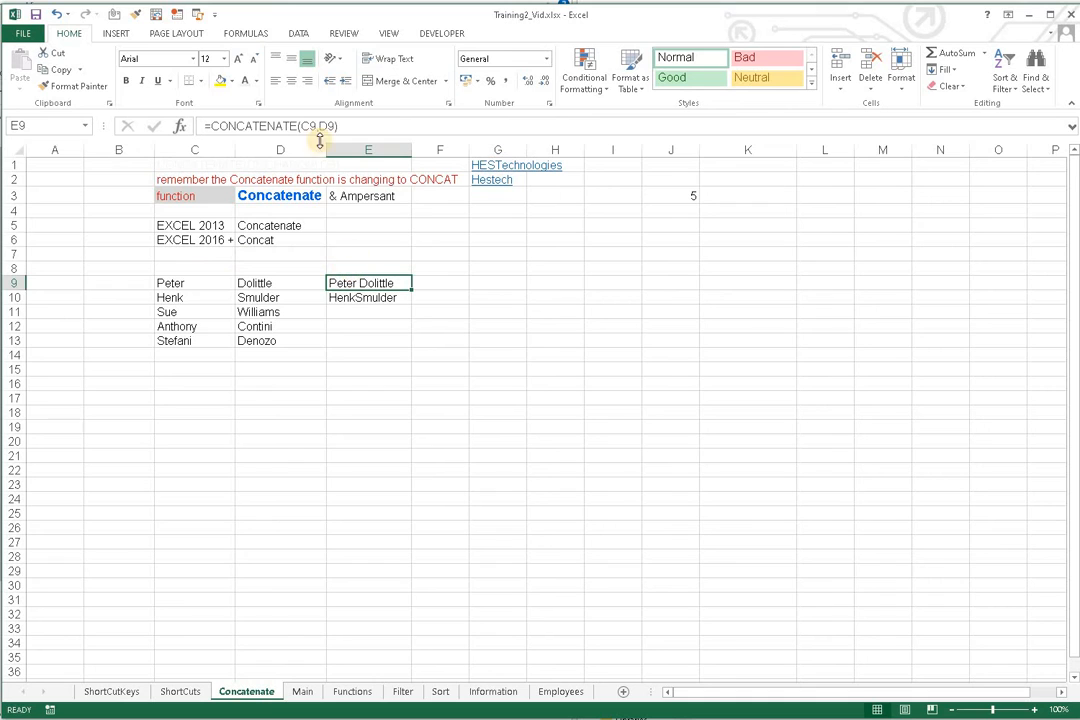
click(203, 281)
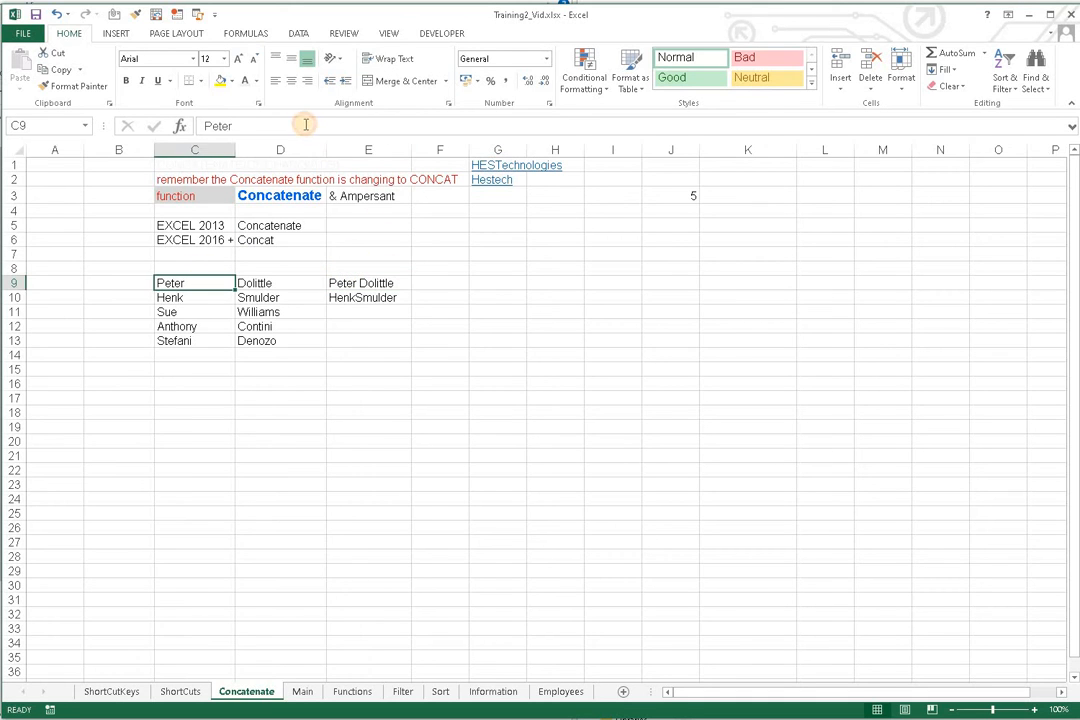
click(306, 125)
key(BackSpace)
drag(334, 345, 337, 351)
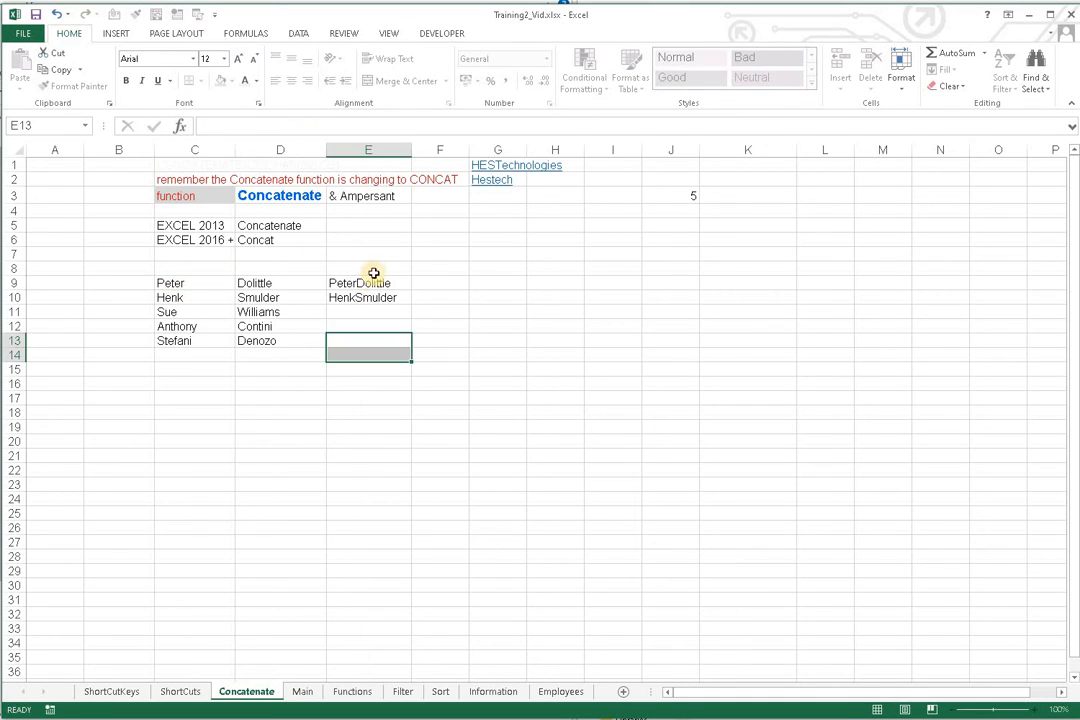
Step: Insert CHAR(32) as a space between the two names in E9, making the formula =CONCATENATE(C9,CHAR(32),D9)
click(362, 286)
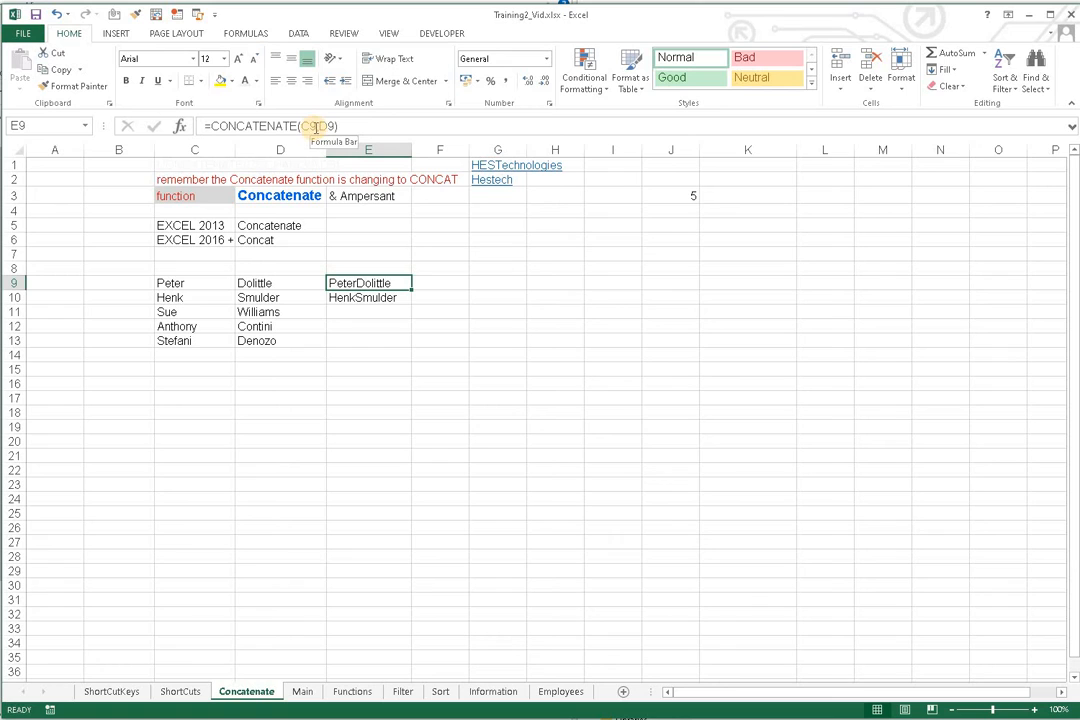
click(317, 127)
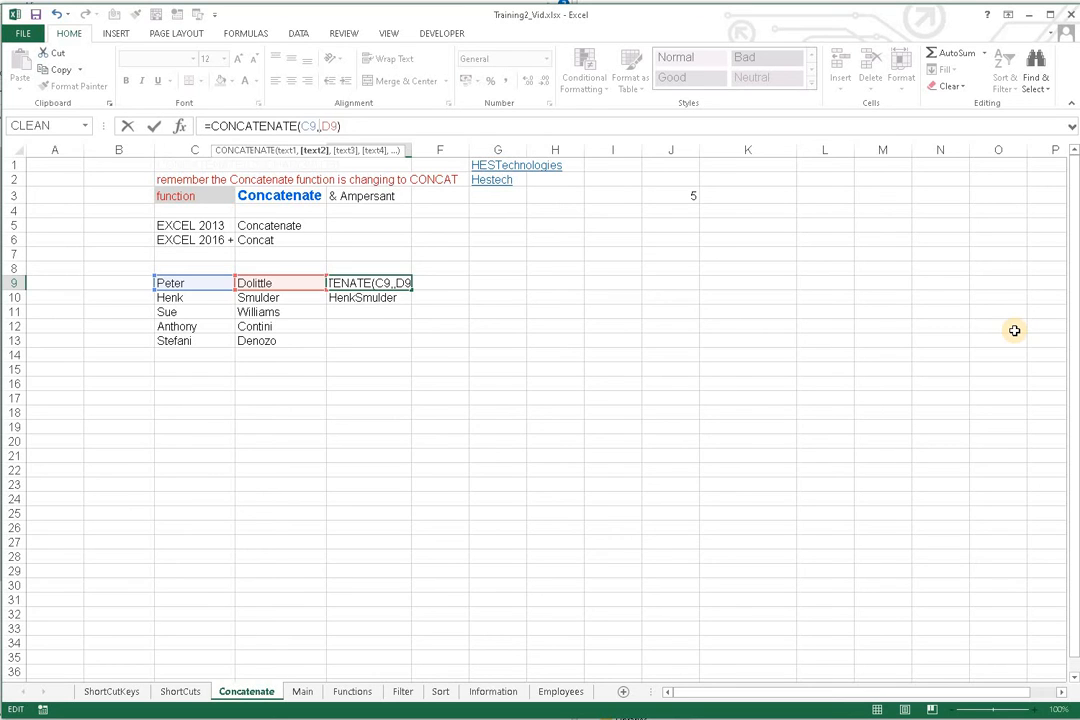
text(char)
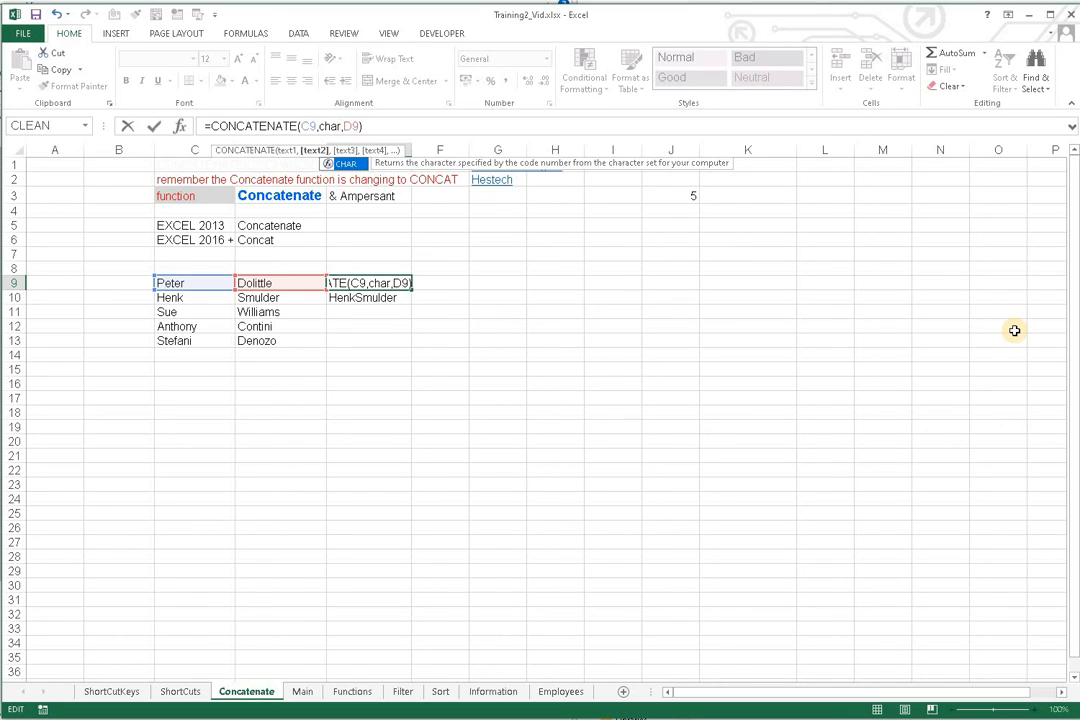
text(()
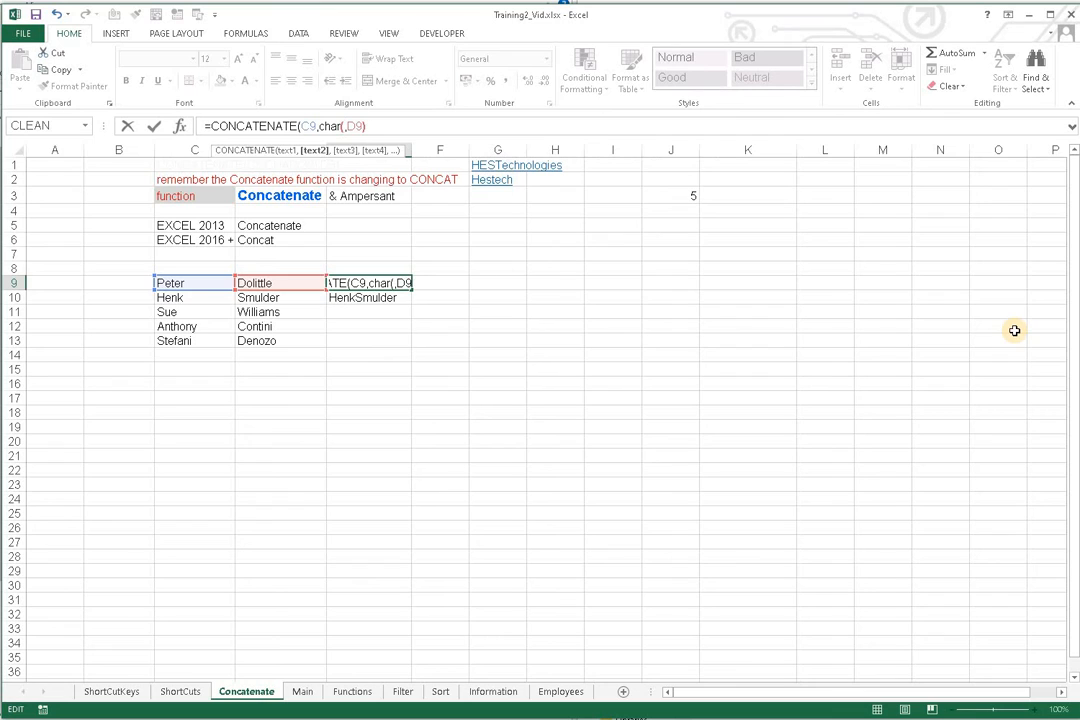
text(32)
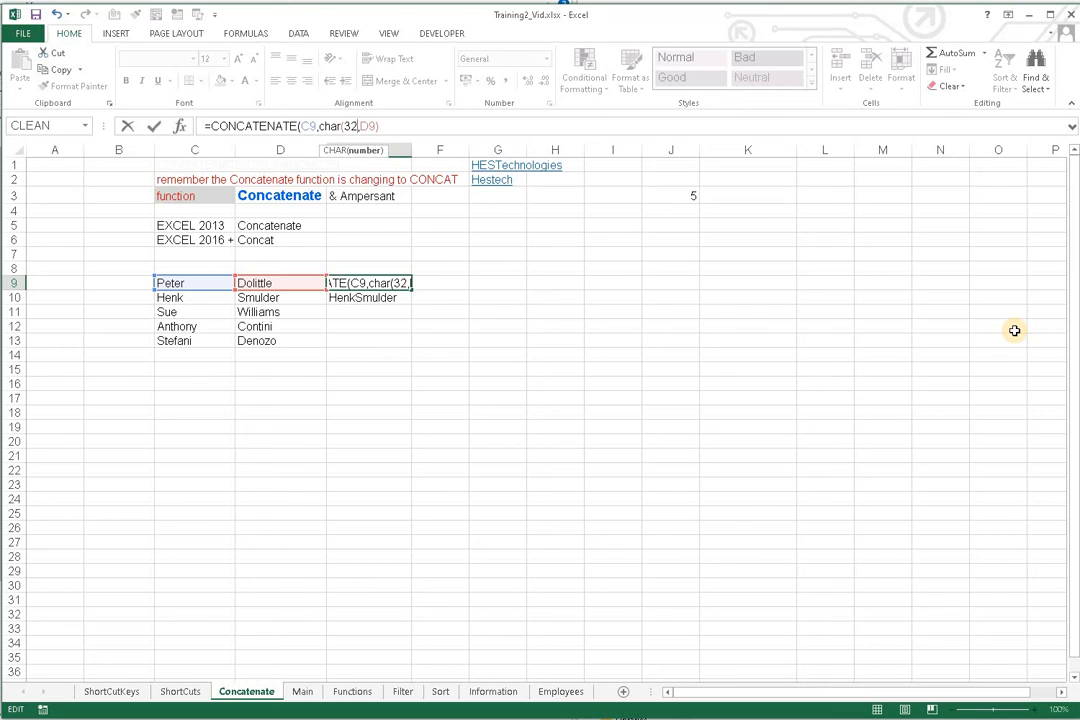
text())
key(Return)
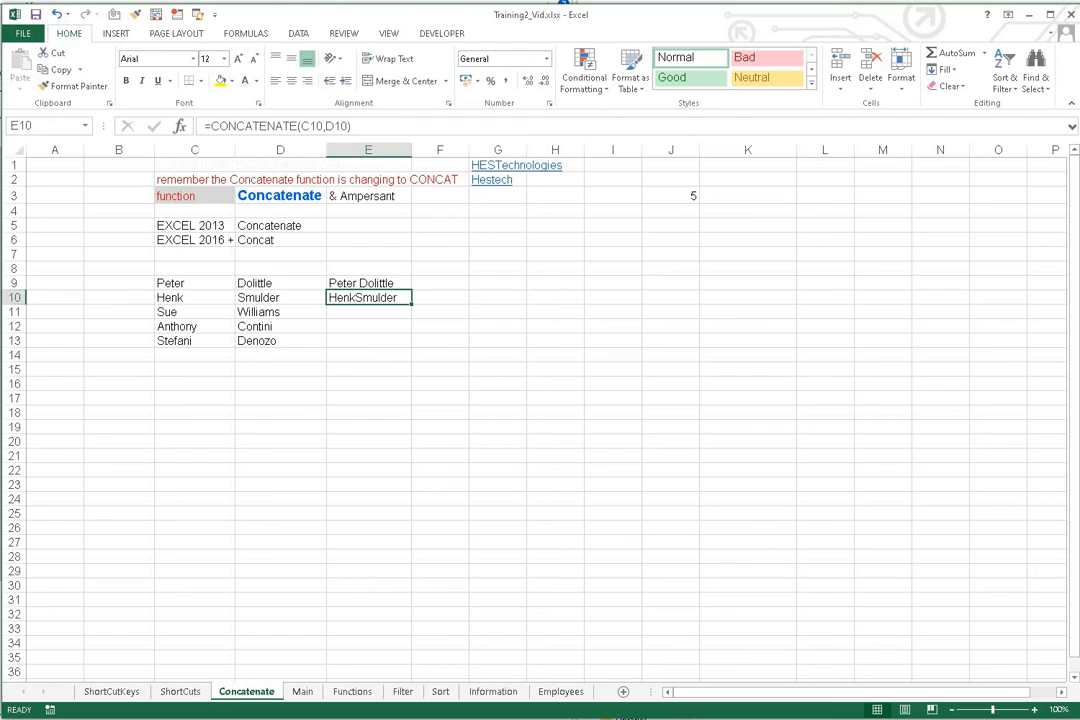
Step: Copy the formula with the CHAR(32) separator from cell E9 into cells E10 to E13
click(368, 283)
key(ctrl+c)
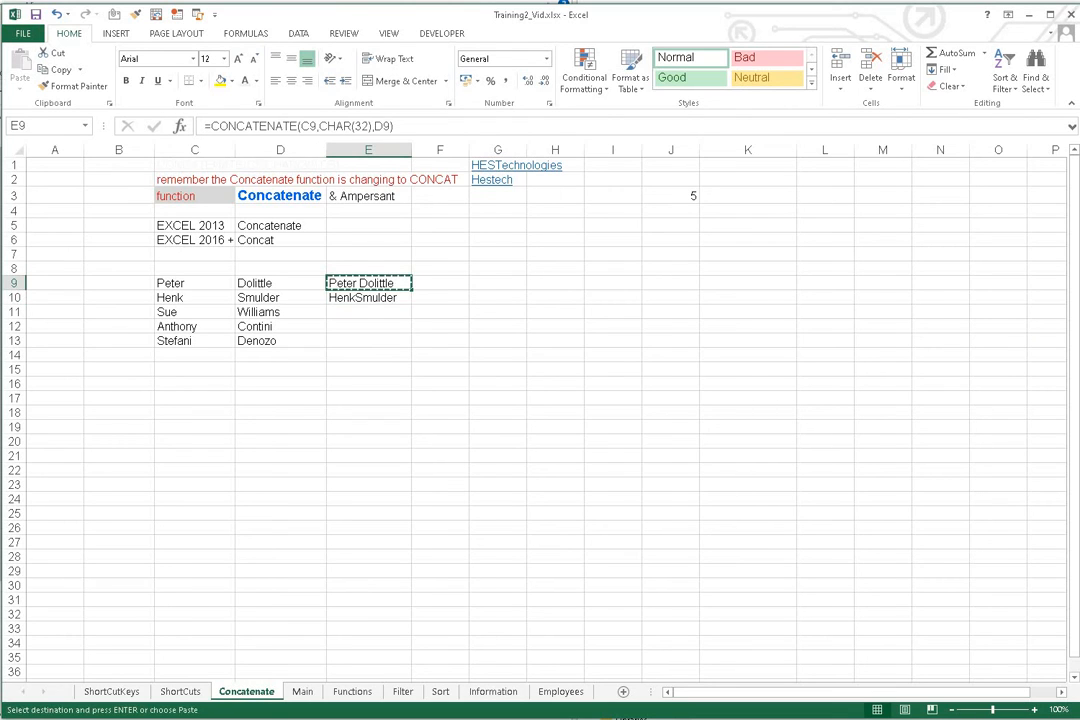
key(Down)
key(shift+Down)
key(shift+Down)
key(shift+Down)
key(Return)
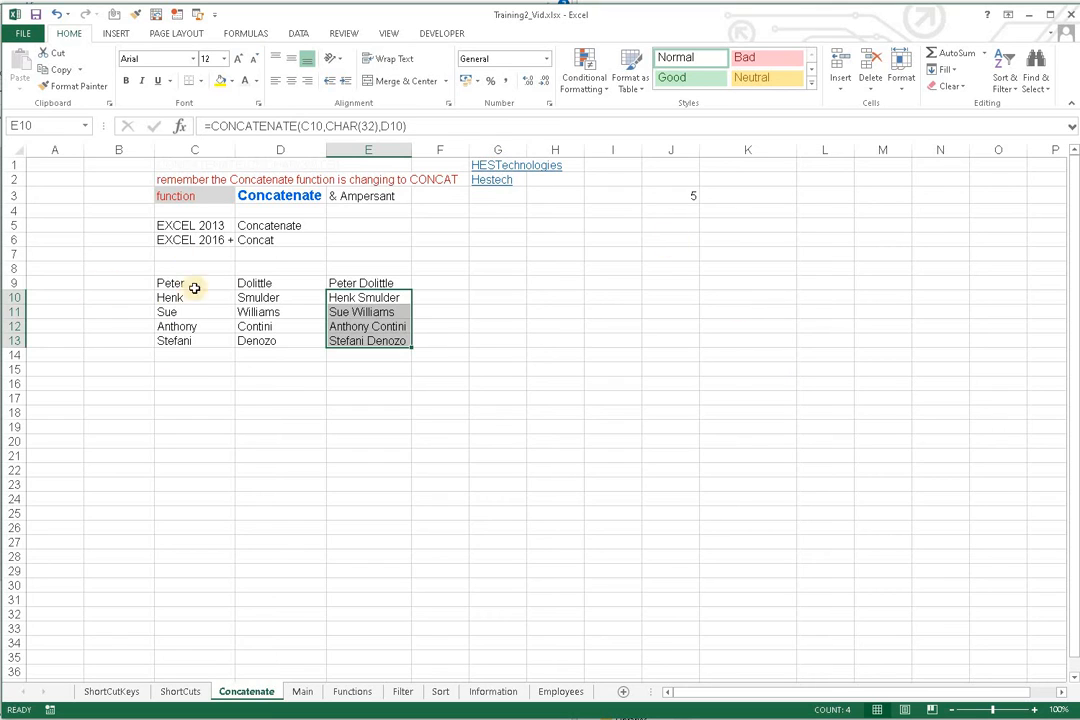
click(445, 382)
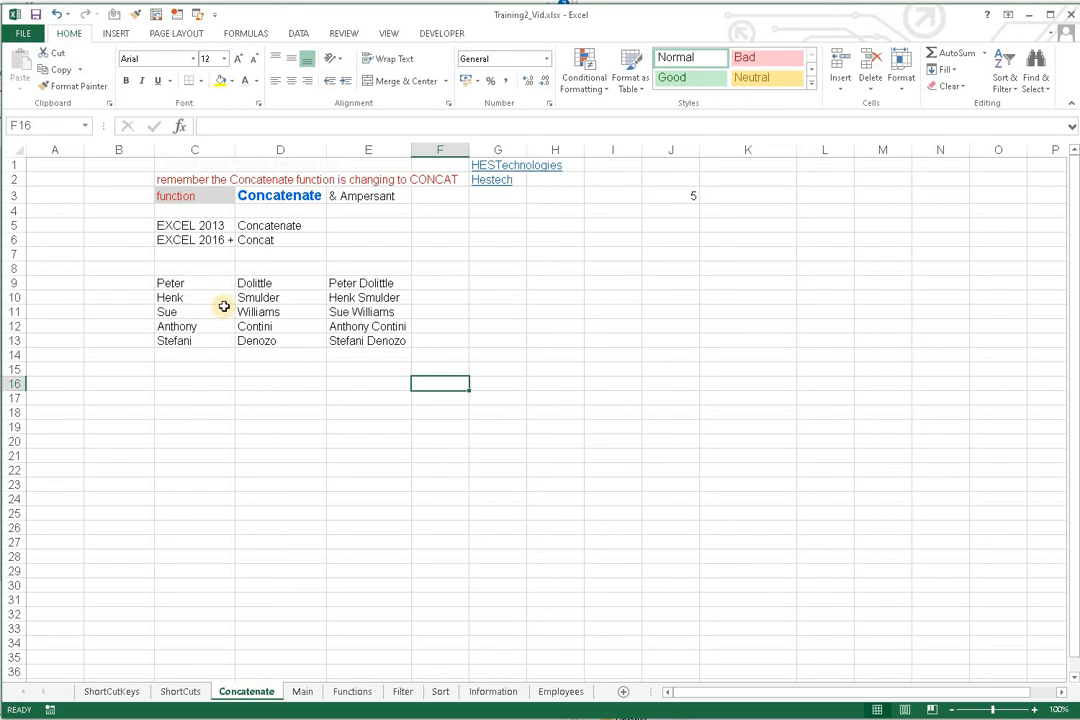
Step: Enter =C9&CHAR(32)&D9 in cell F9 to join the names with ampersands, and compare it with the CONCATENATE formula in E9
click(451, 287)
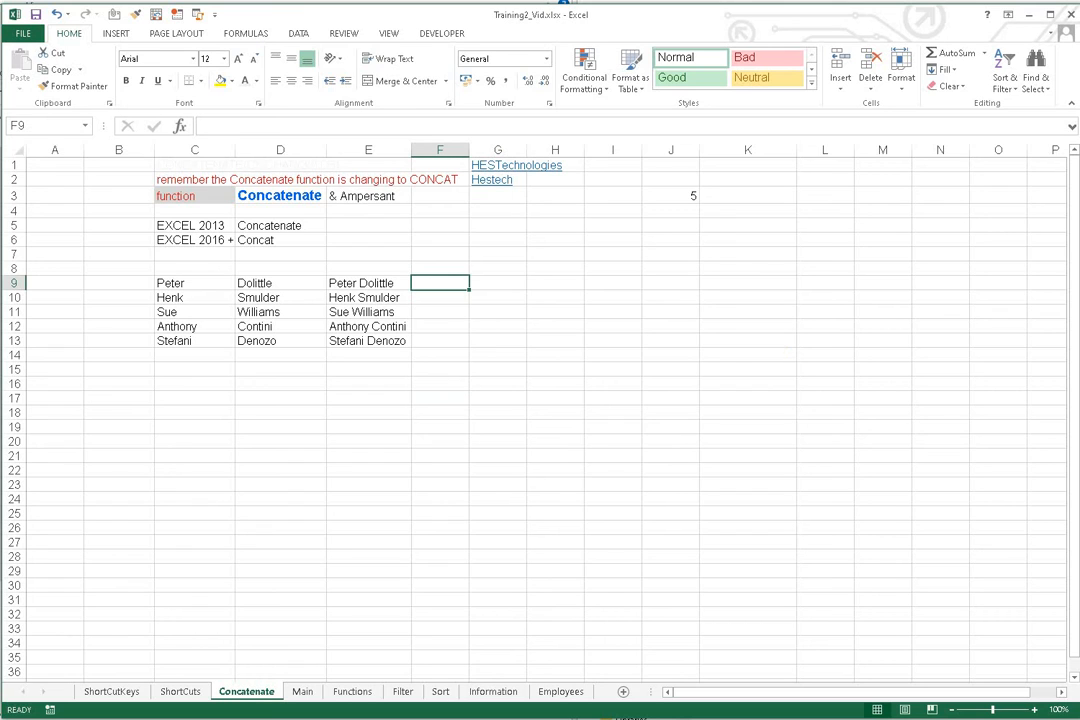
text(=)
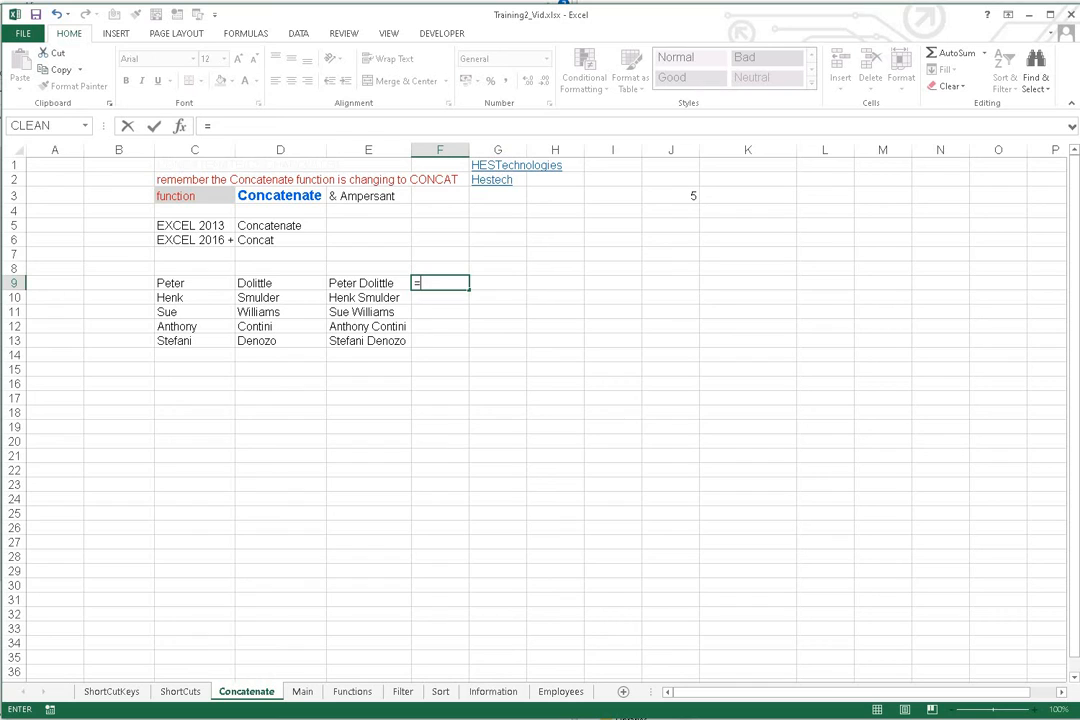
key(Left)
key(Left)
key(Left)
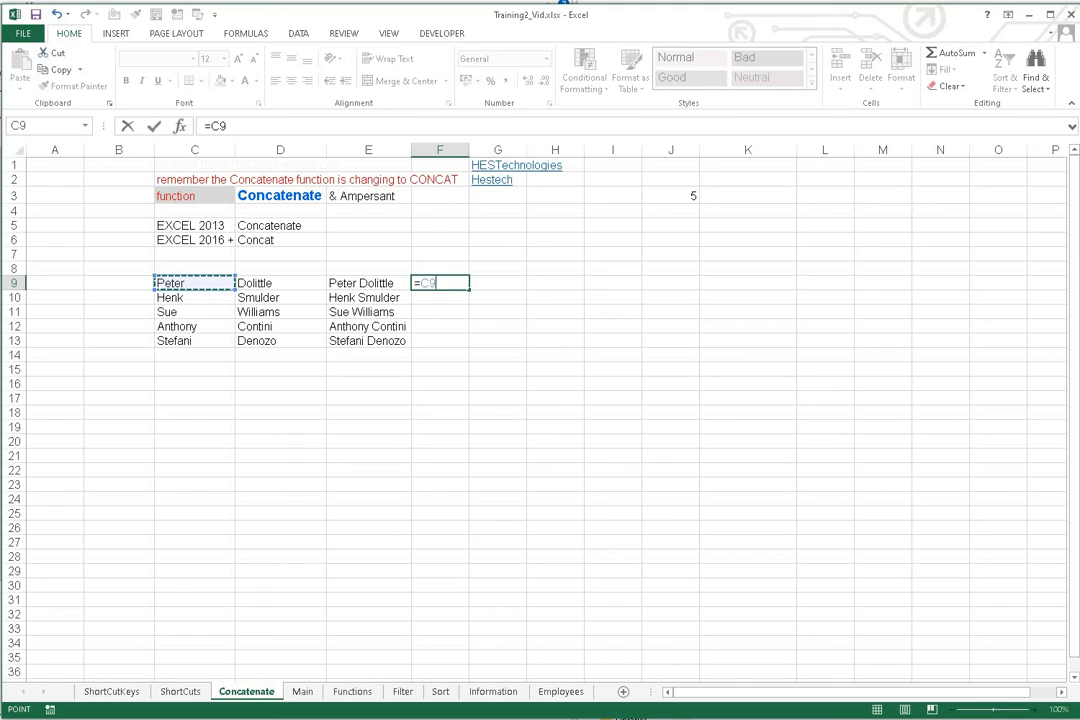
text(&)
text(char(32))
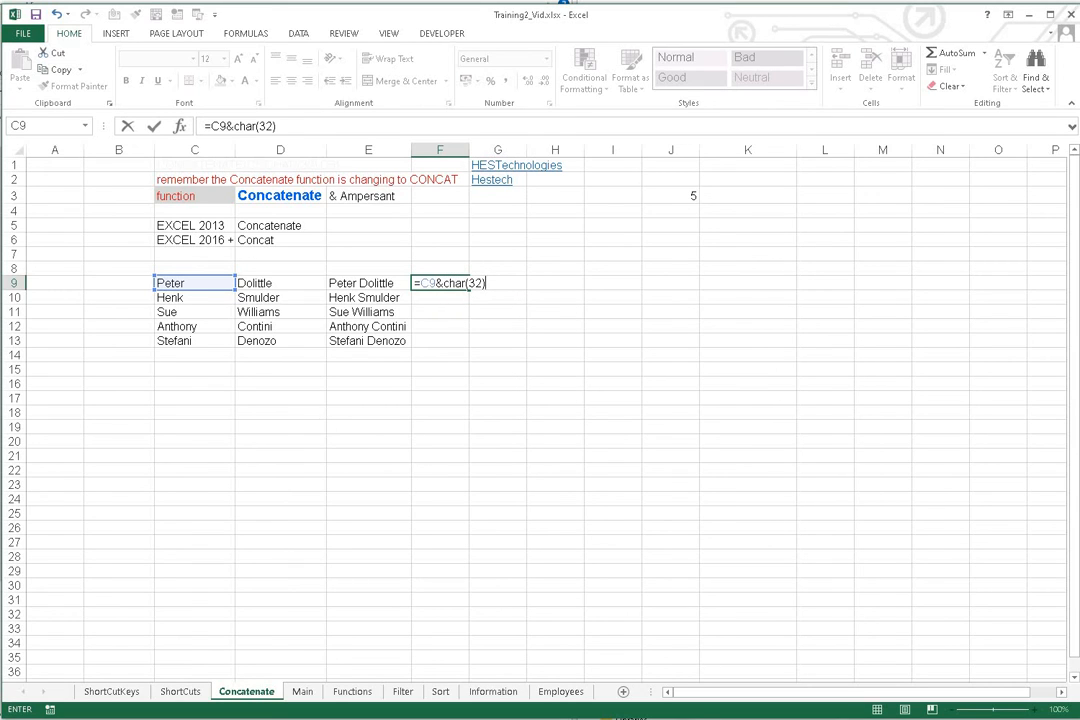
text(&)
key(Left)
key(Left)
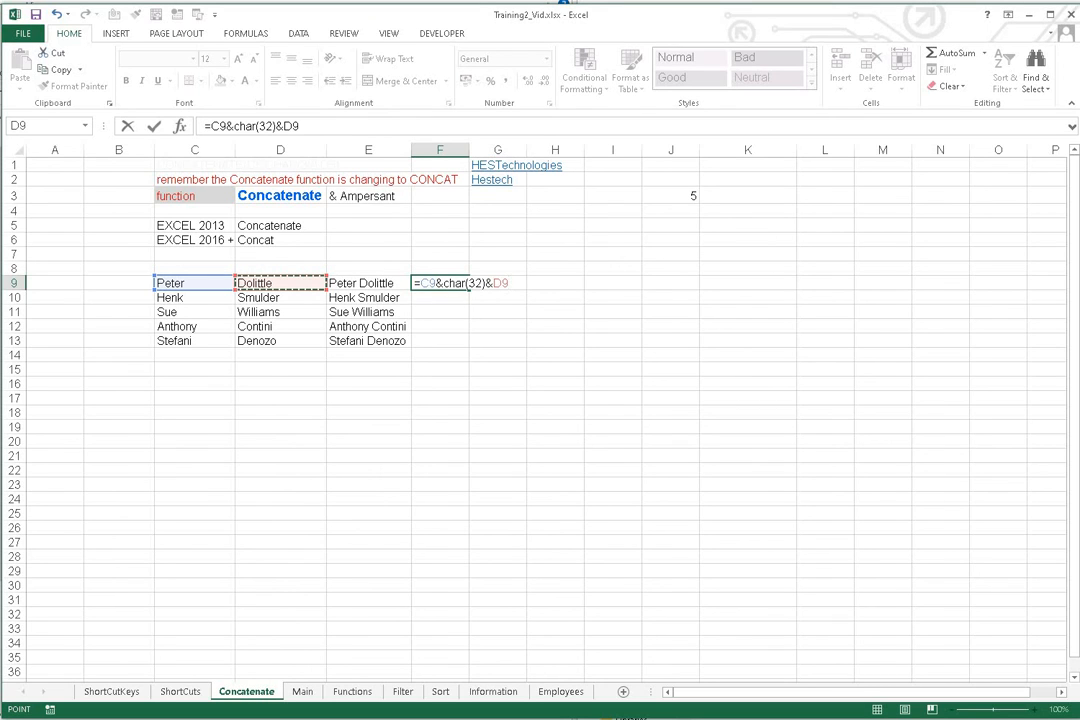
key(Return)
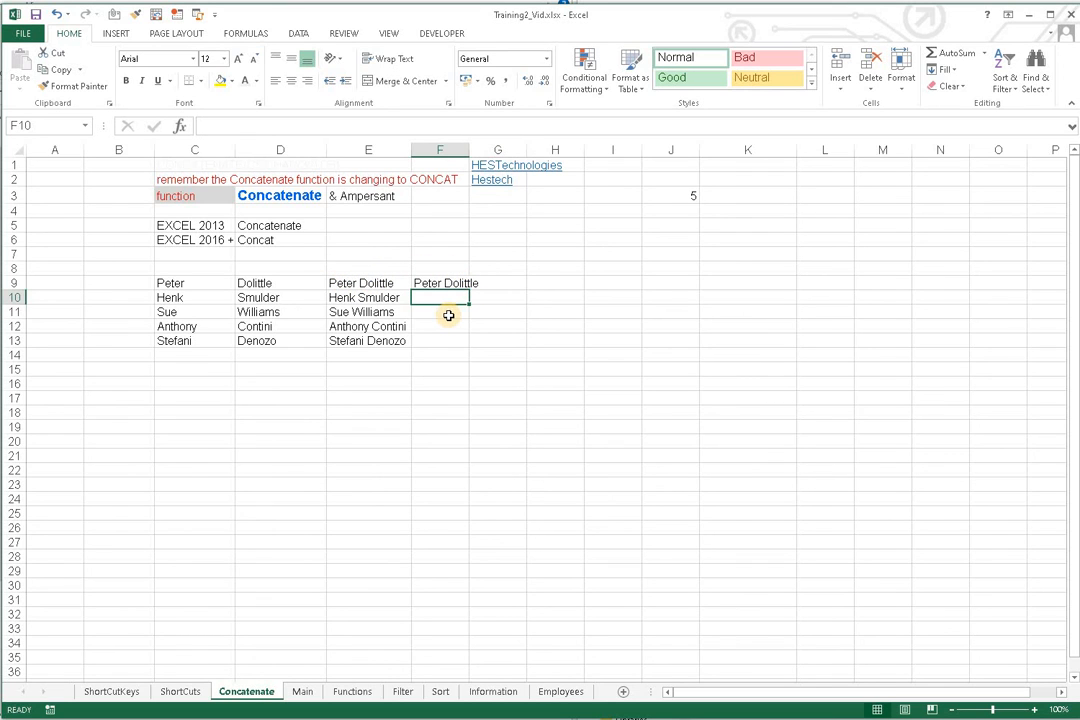
click(368, 283)
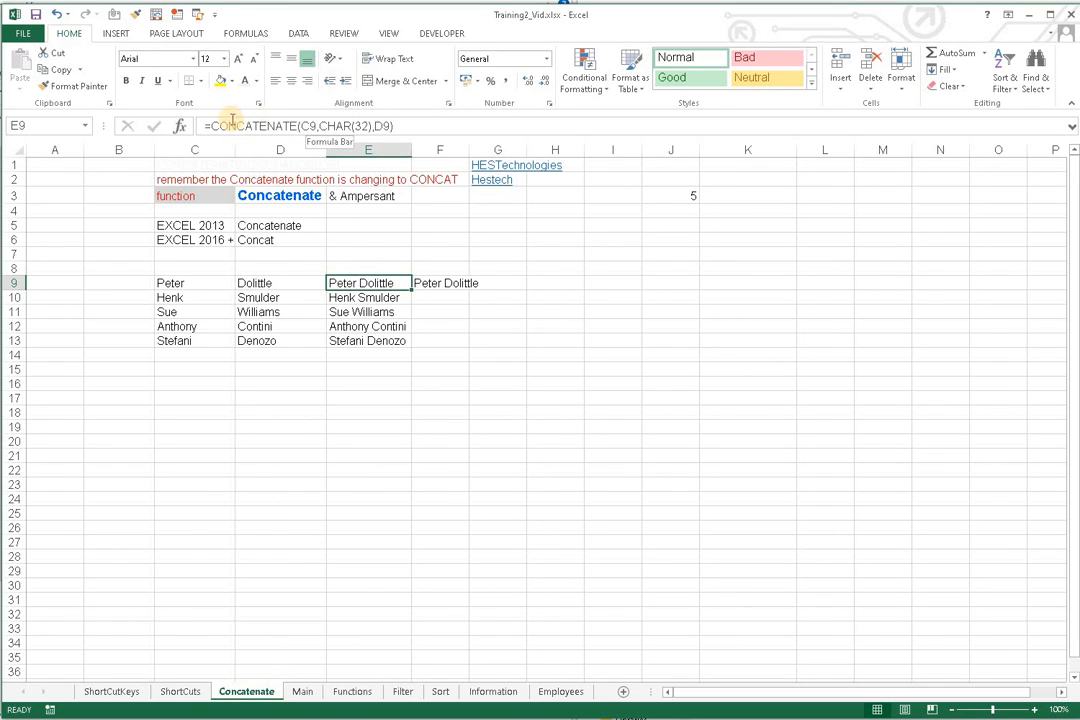
click(442, 287)
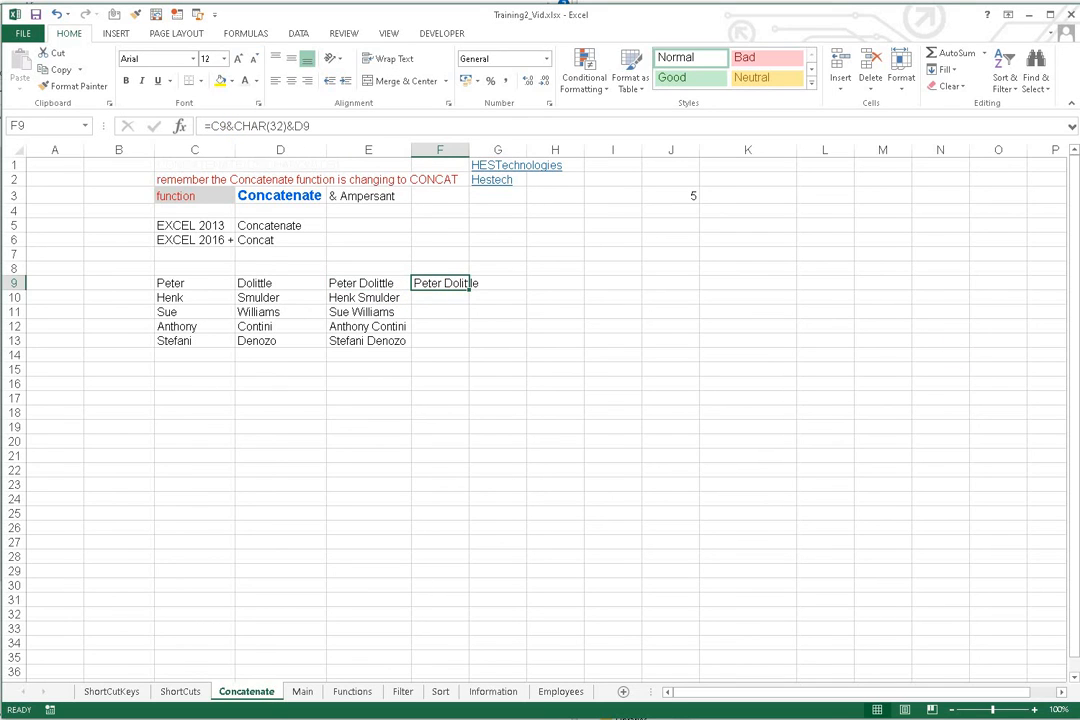
key(ctrl+Left)
key(ctrl+c)
key(Down)
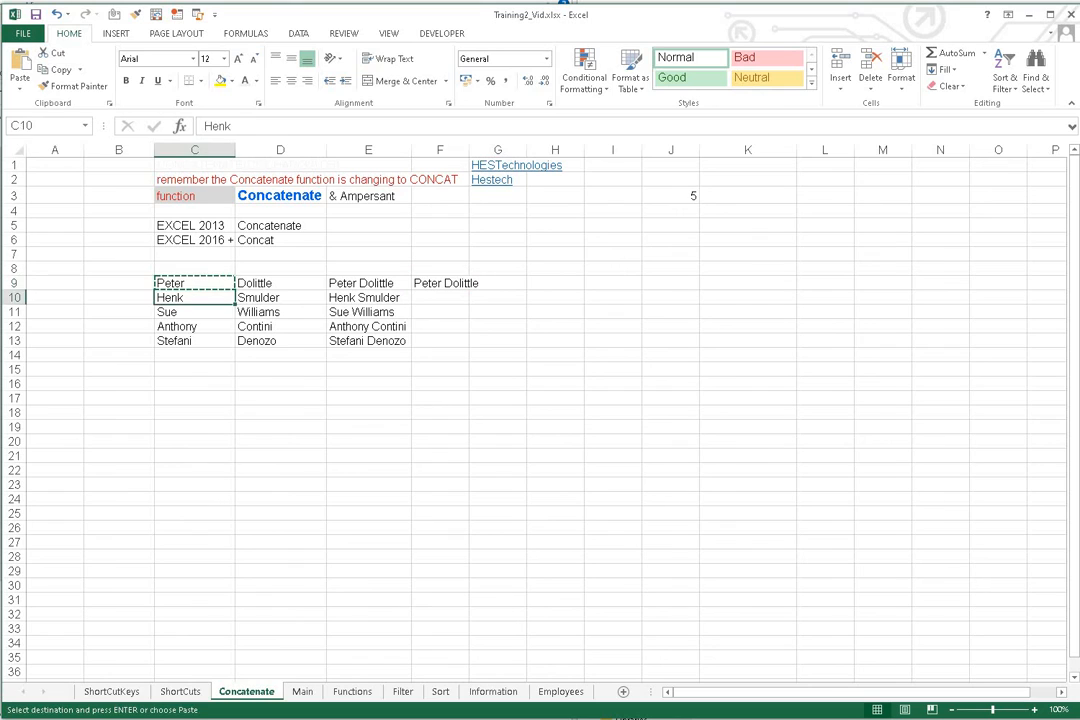
key(shift+Down)
key(shift+Down)
key(Right)
key(Right)
key(Right)
key(Up)
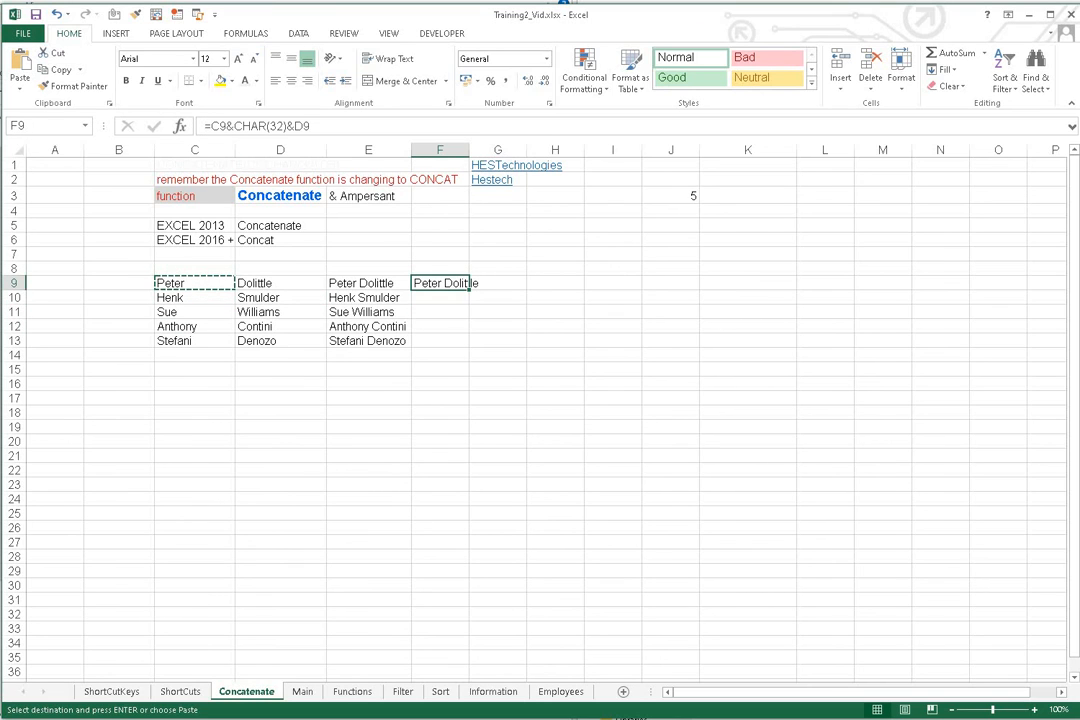
key(Escape)
Step: Copy the ampersand formula from cell F9 down through cell F13
key(ctrl+c)
key(shift+Down)
key(shift+Down)
key(shift+Down)
key(shift+Down)
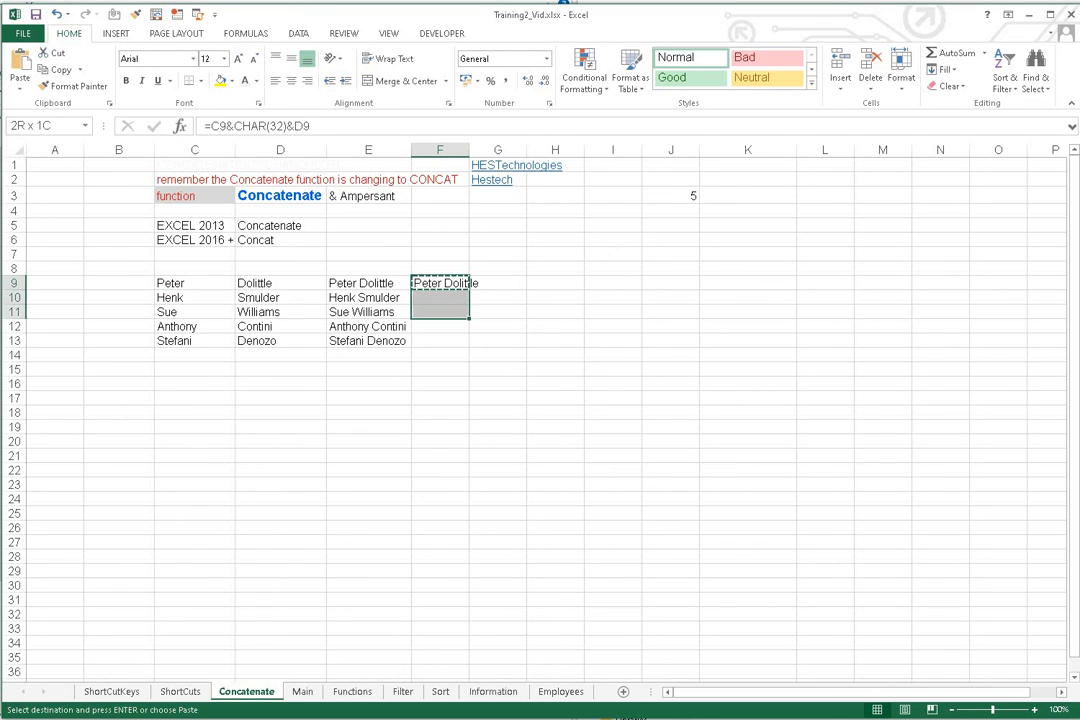
key(Return)
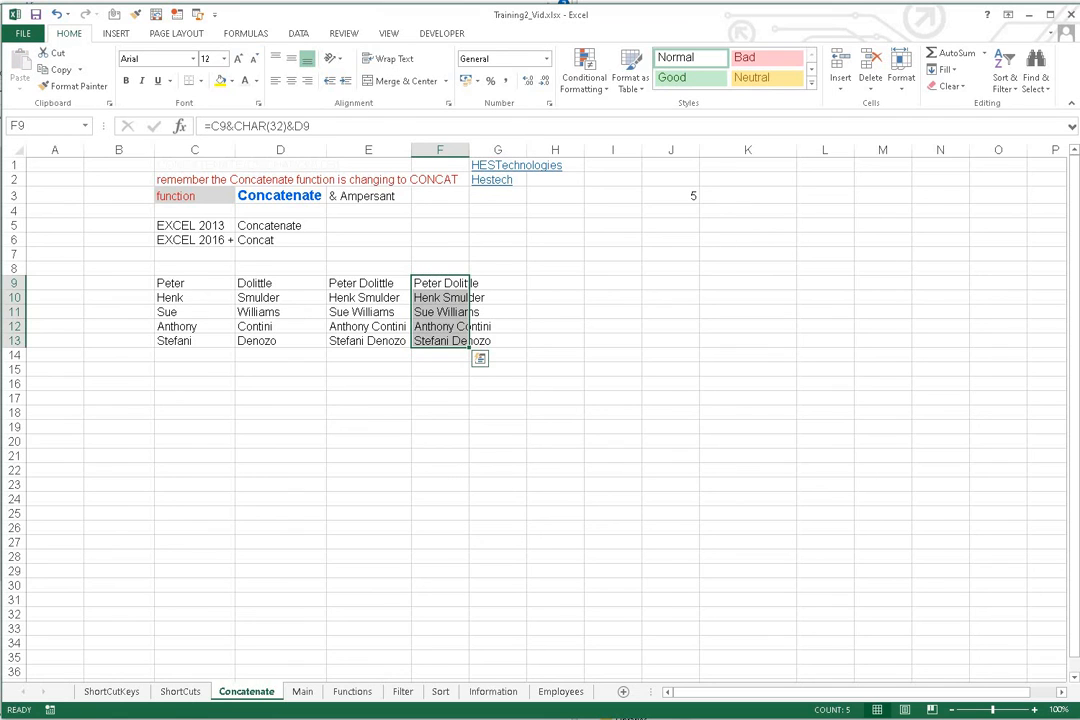
click(368, 398)
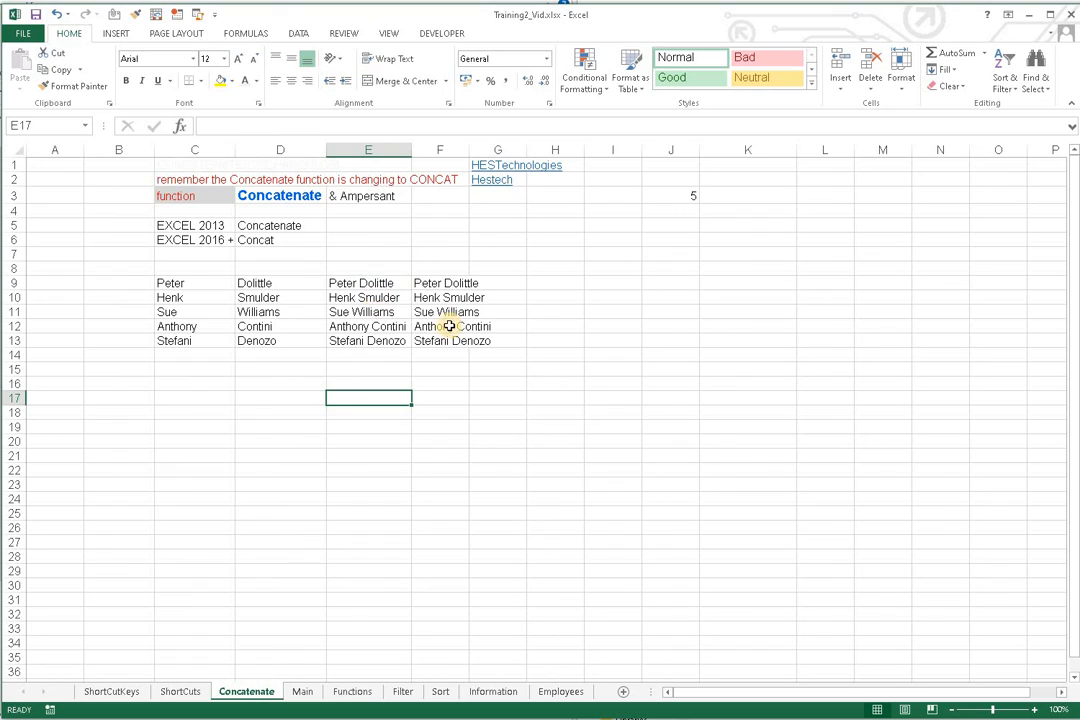
Step: Compare the CONCATENATE formula in cell E11 with the ampersand formula in cell F11
click(375, 311)
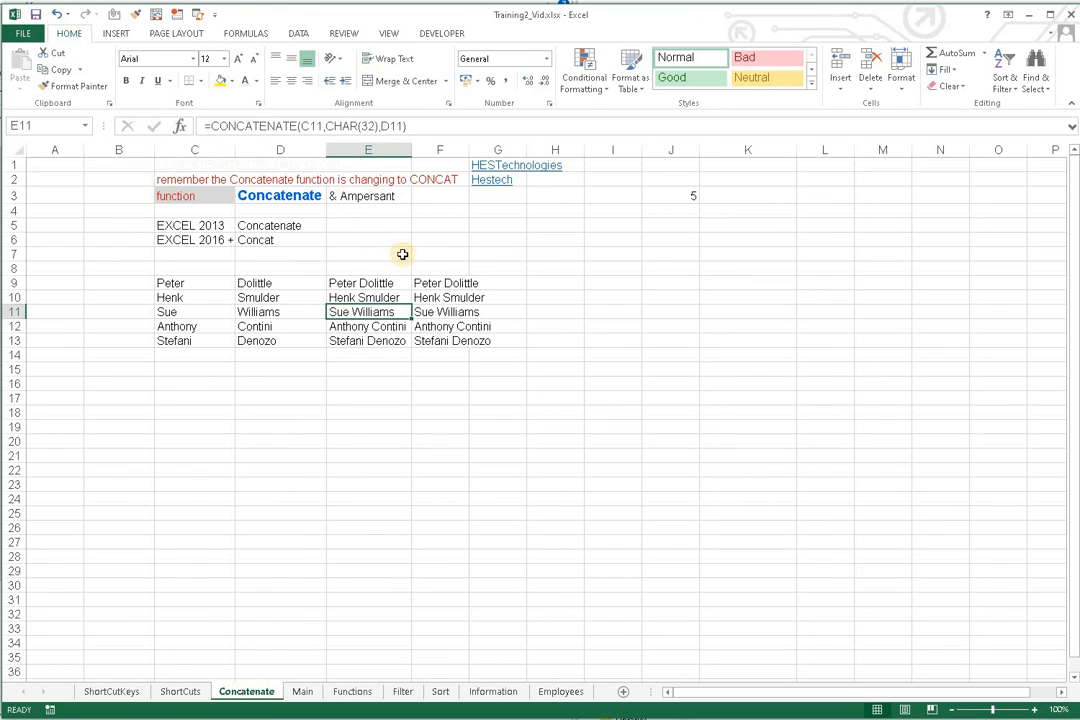
key(Right)
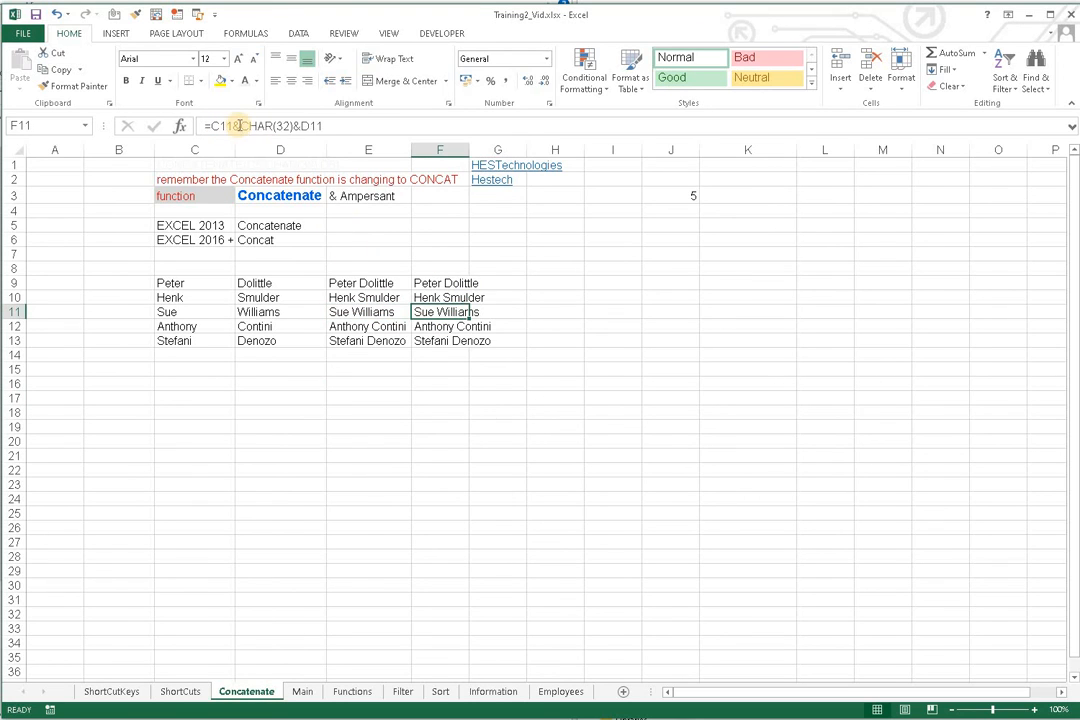
click(400, 254)
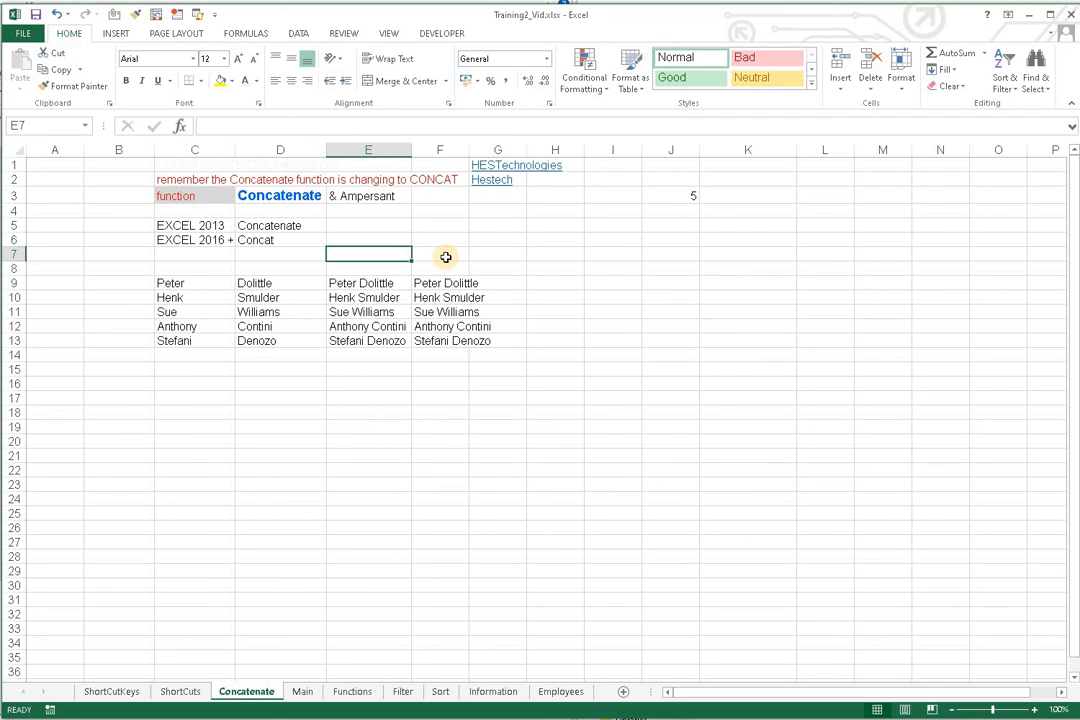